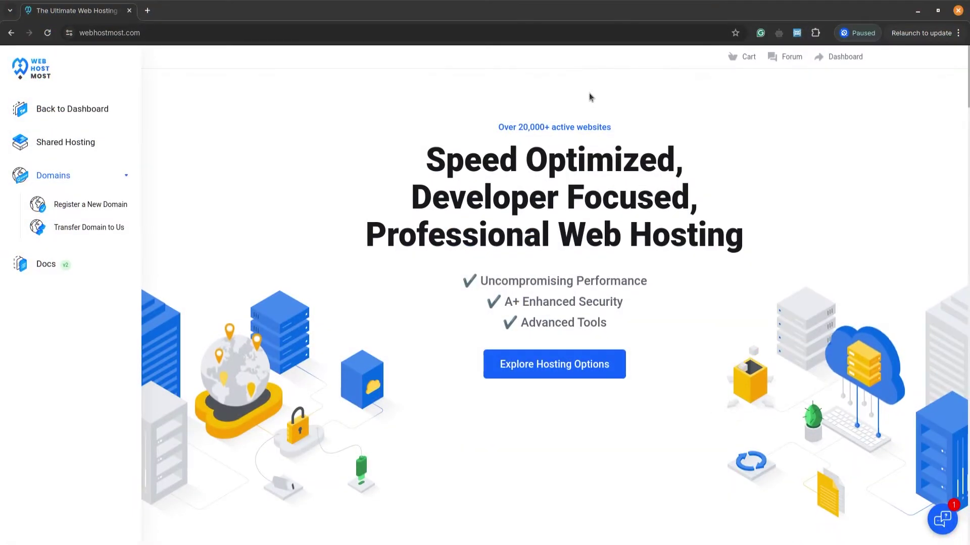
Step: Choose the Advanced WordPress hosting plan ($9.99 monthly) and check the free subdomain mywpecommercetest
{"action": "left_click", "coordinate": [518, 379]}
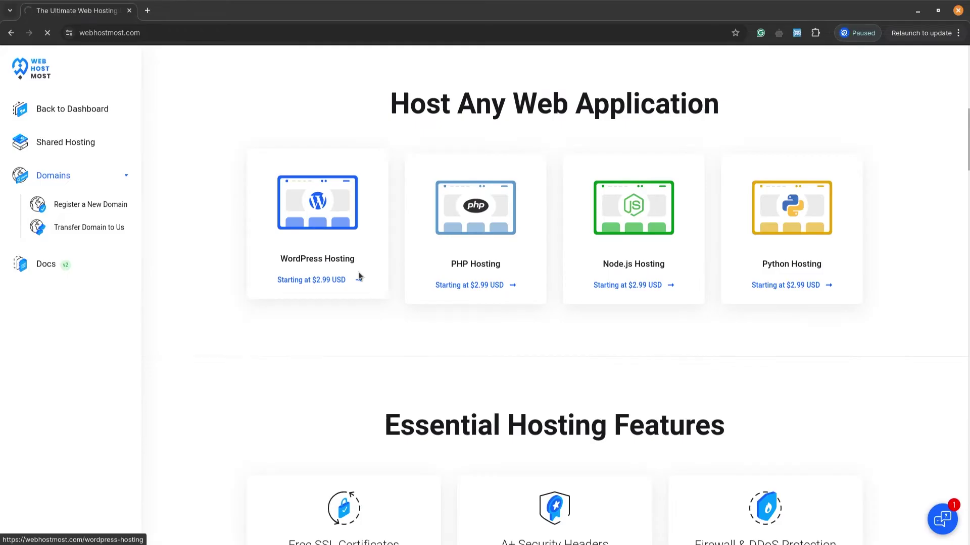
{"action": "left_click", "coordinate": [360, 276]}
{"action": "left_click", "coordinate": [502, 387]}
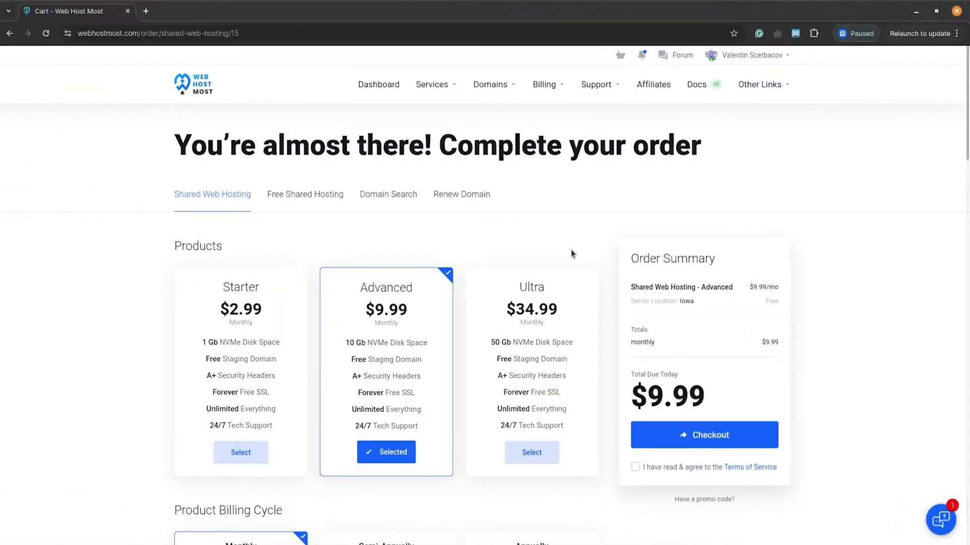
{"action": "scroll", "coordinate": [469, 395], "scroll_direction": "down", "scroll_amount": 7}
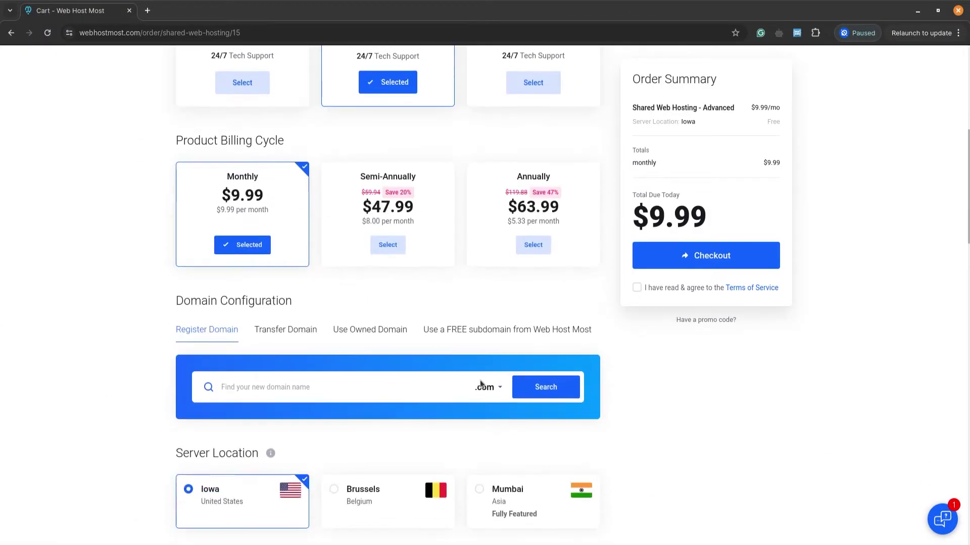
{"action": "scroll", "coordinate": [362, 308], "scroll_direction": "down", "scroll_amount": 1}
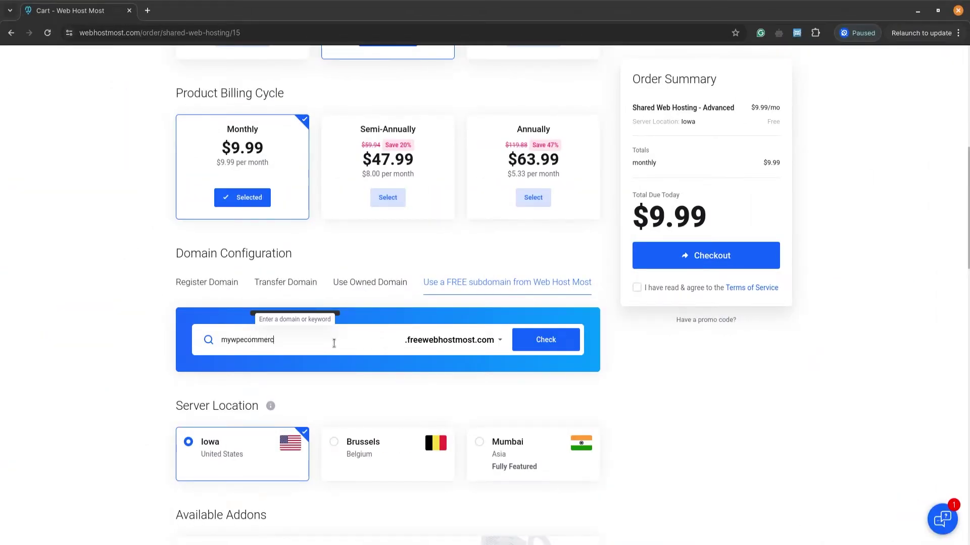
{"action": "left_click", "coordinate": [565, 343]}
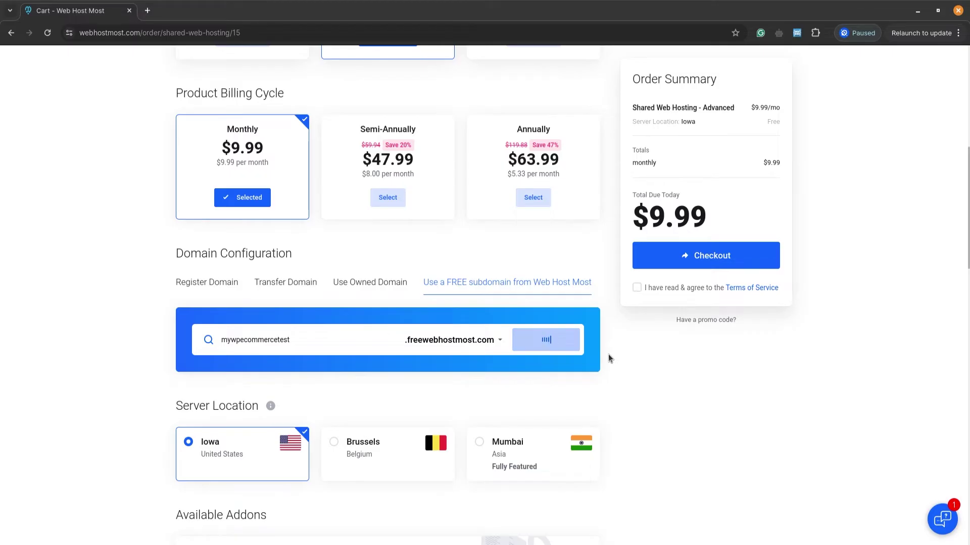
Step: Pay the $9.99 Advanced plan from the credit balance and place the hosting order
{"action": "scroll", "coordinate": [608, 358], "scroll_direction": "down", "scroll_amount": 2}
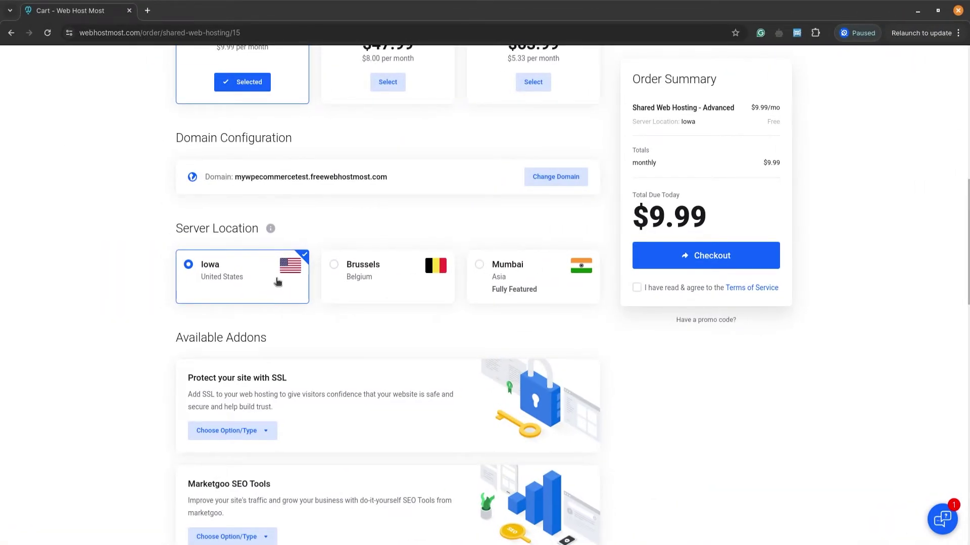
{"action": "scroll", "coordinate": [166, 359], "scroll_direction": "down", "scroll_amount": 3}
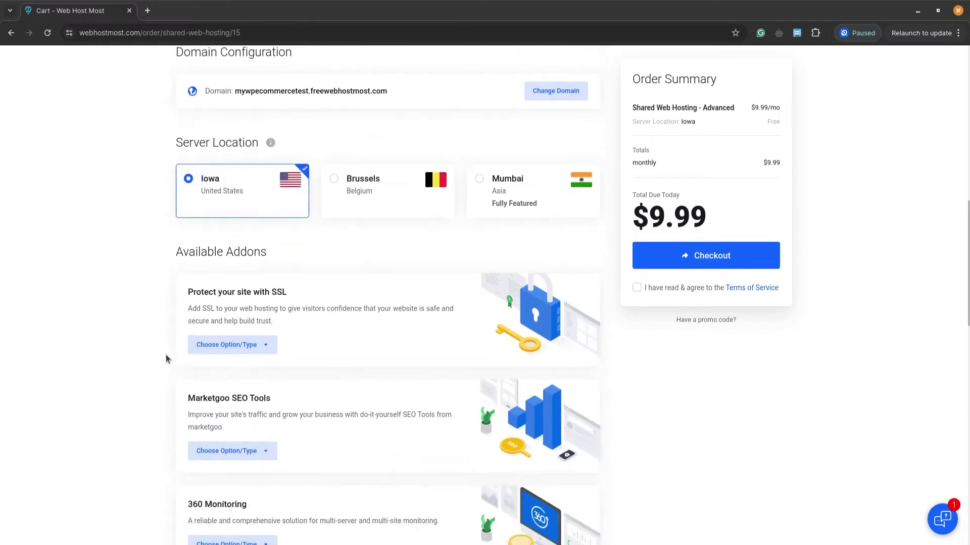
{"action": "scroll", "coordinate": [358, 286], "scroll_direction": "down", "scroll_amount": 10}
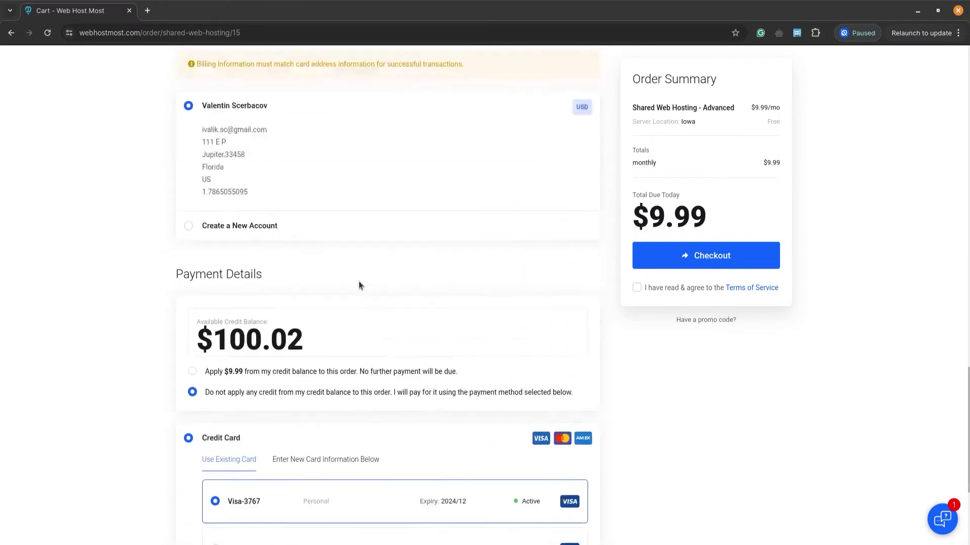
{"action": "scroll", "coordinate": [359, 286], "scroll_direction": "up", "scroll_amount": 12}
{"action": "scroll", "coordinate": [358, 286], "scroll_direction": "down", "scroll_amount": 14}
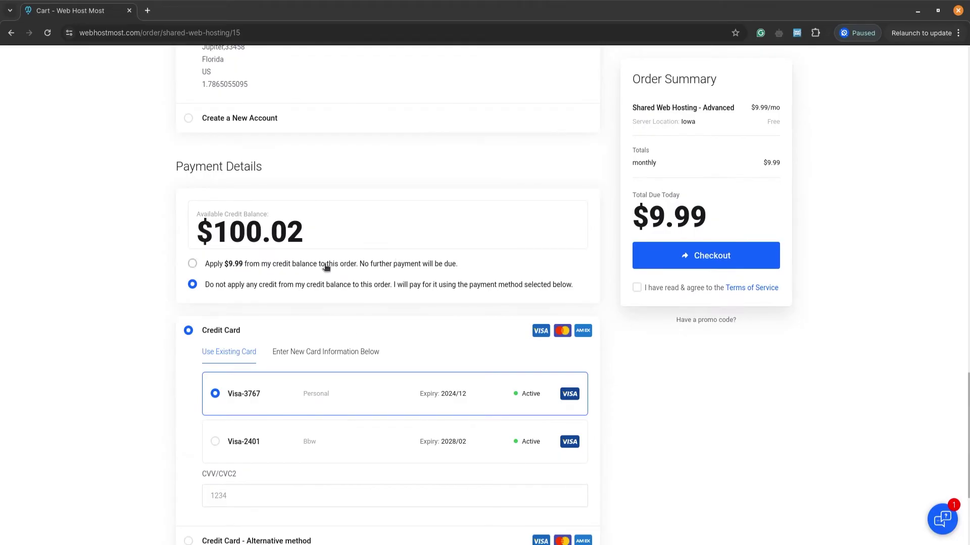
{"action": "left_click", "coordinate": [256, 261]}
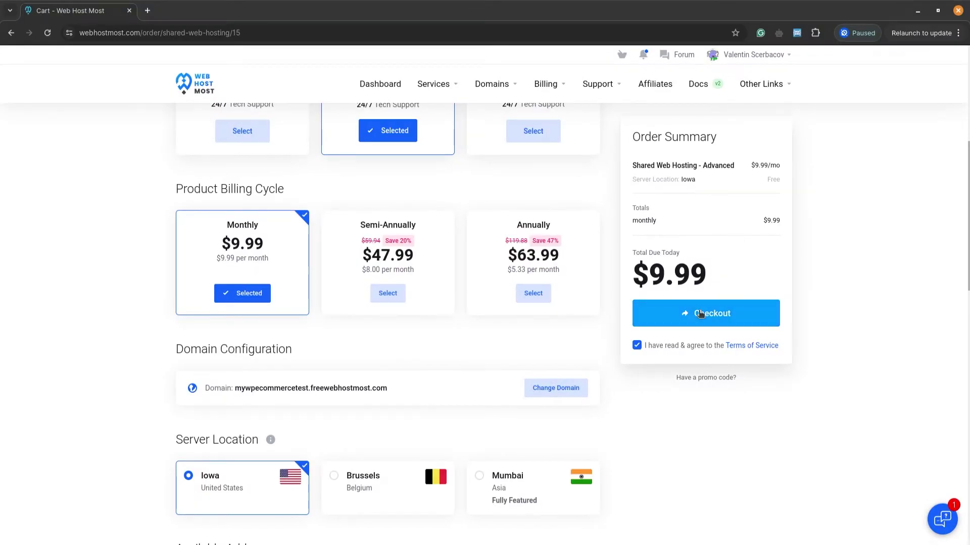
{"action": "left_click", "coordinate": [701, 314]}
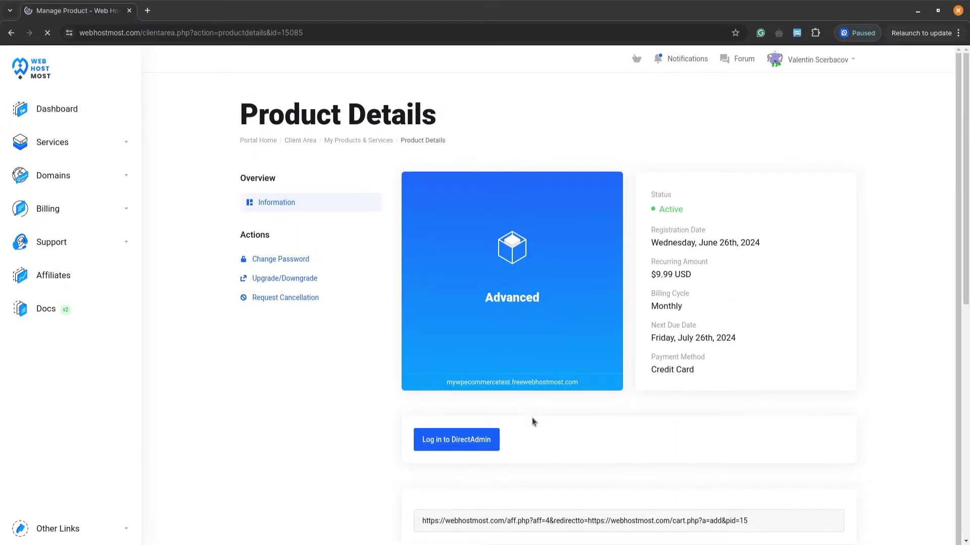
Step: Reach Softaculous' WordPress install form through Website Management and the Advanced Installer Hub
{"action": "scroll", "coordinate": [519, 439], "scroll_direction": "down", "scroll_amount": 1}
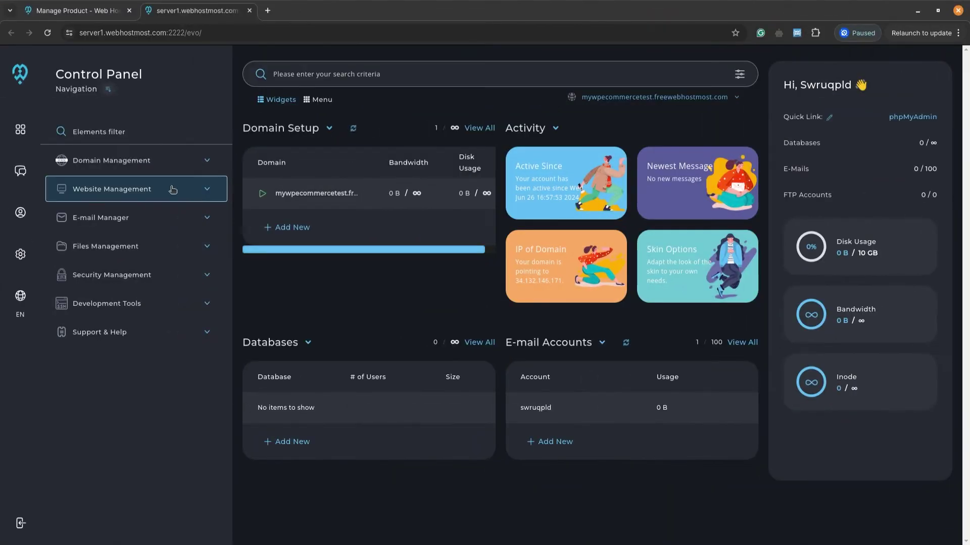
{"action": "left_click", "coordinate": [189, 189]}
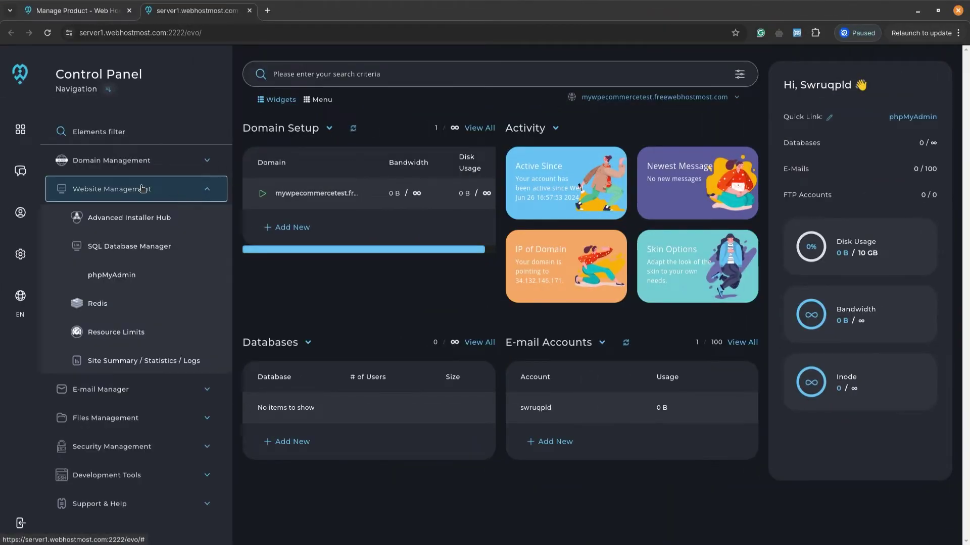
{"action": "left_click", "coordinate": [191, 227]}
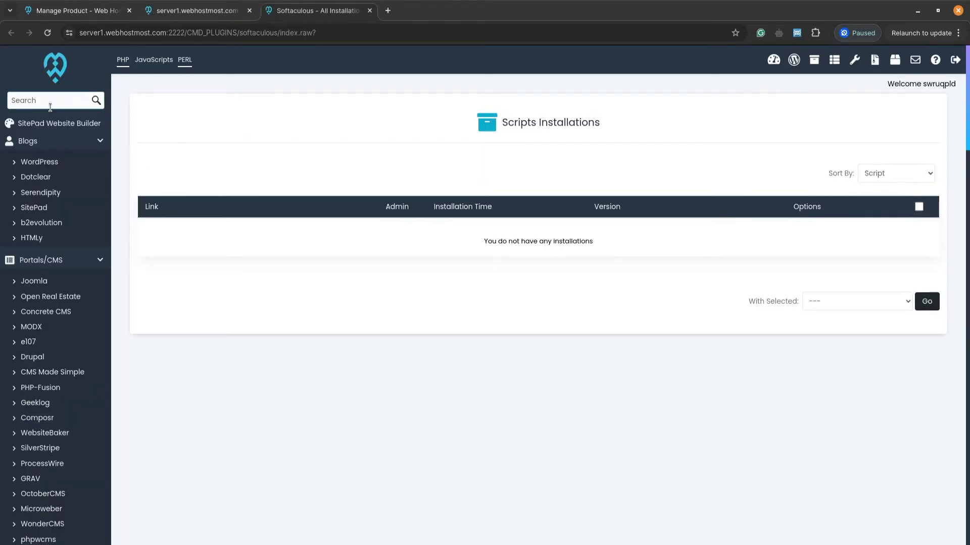
{"action": "left_click", "coordinate": [45, 162]}
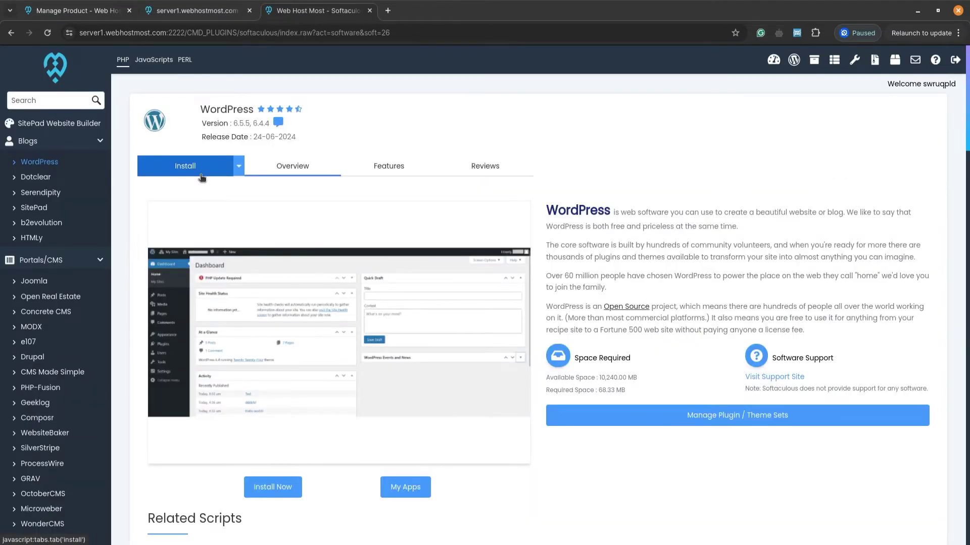
{"action": "left_click", "coordinate": [201, 174]}
{"action": "scroll", "coordinate": [786, 309], "scroll_direction": "down", "scroll_amount": 8}
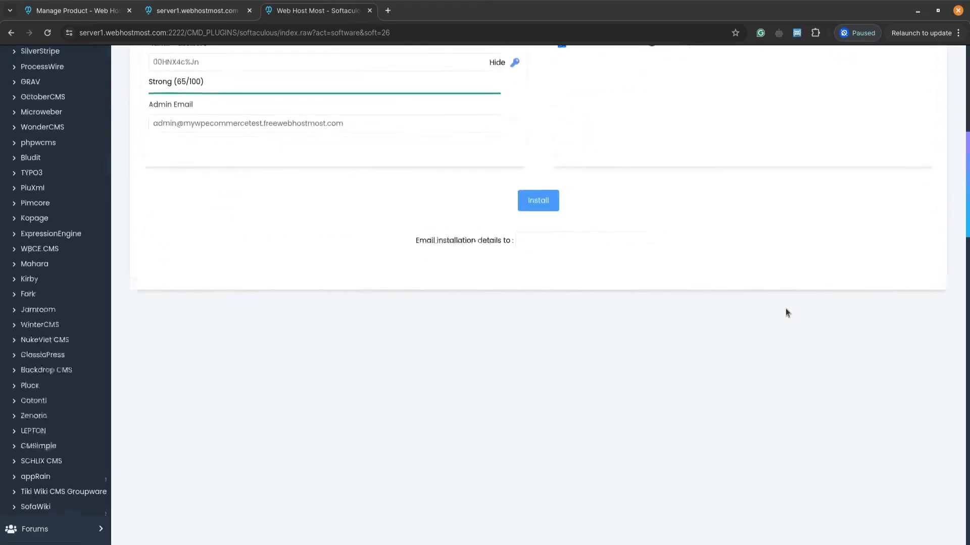
{"action": "scroll", "coordinate": [786, 309], "scroll_direction": "up", "scroll_amount": 7}
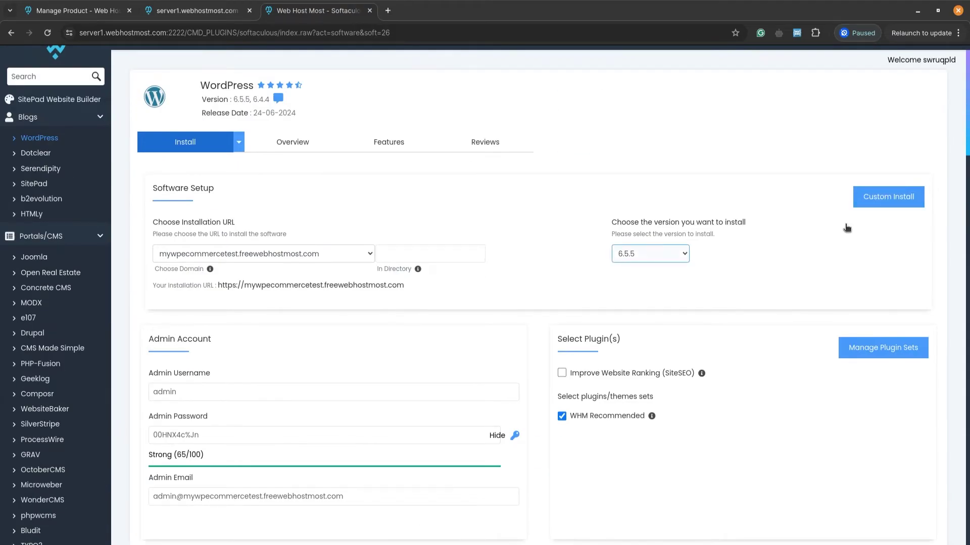
{"action": "left_click", "coordinate": [867, 206]}
{"action": "scroll", "coordinate": [867, 206], "scroll_direction": "down", "scroll_amount": 10}
Step: Install WordPress using the Quick Install form and open its admin login link in a new tab
{"action": "scroll", "coordinate": [867, 206], "scroll_direction": "up", "scroll_amount": 11}
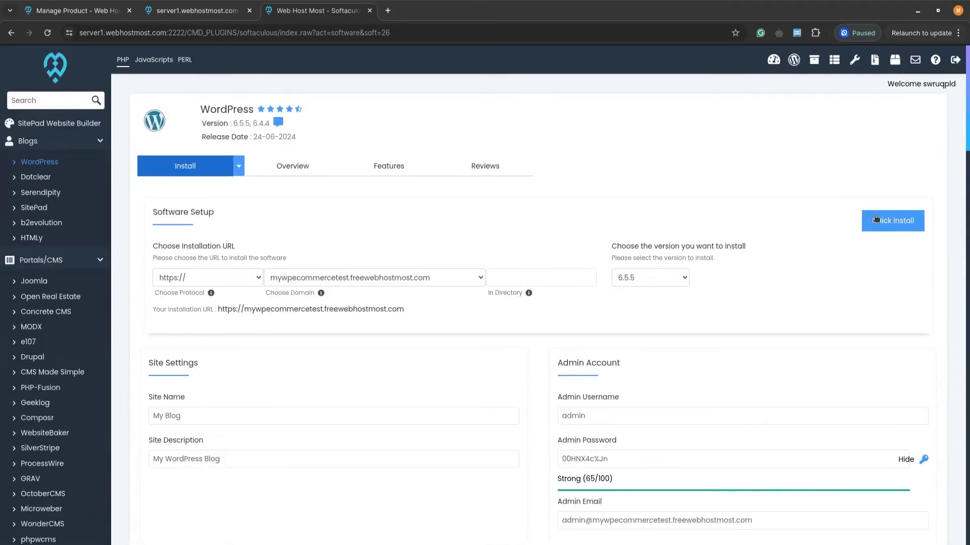
{"action": "left_click", "coordinate": [877, 217]}
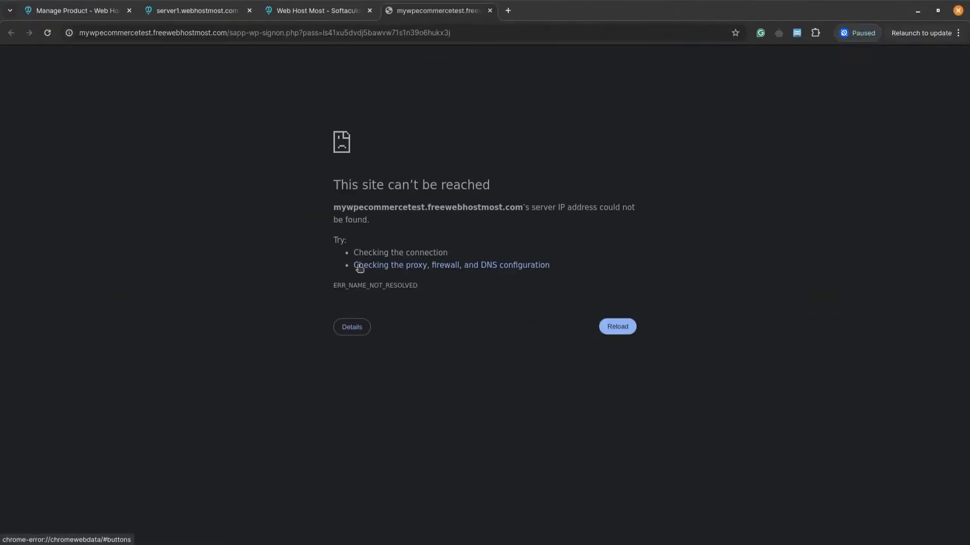
{"action": "left_click_drag", "start_coordinate": [305, 132], "coordinate": [573, 283]}
Step: Confirm the install succeeded, then connect UrbanVPN so the new site's dashboard loads
{"action": "left_click", "coordinate": [576, 286]}
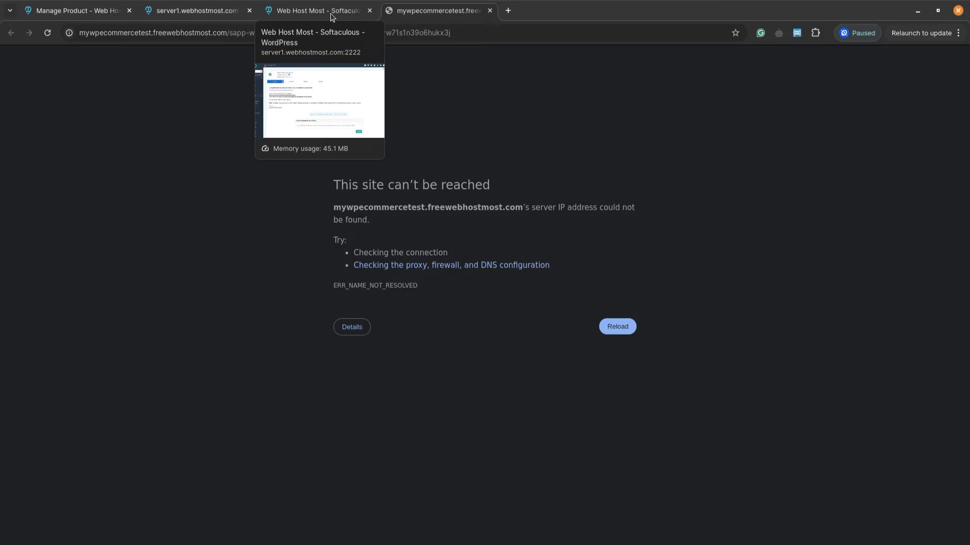
{"action": "left_click", "coordinate": [330, 14]}
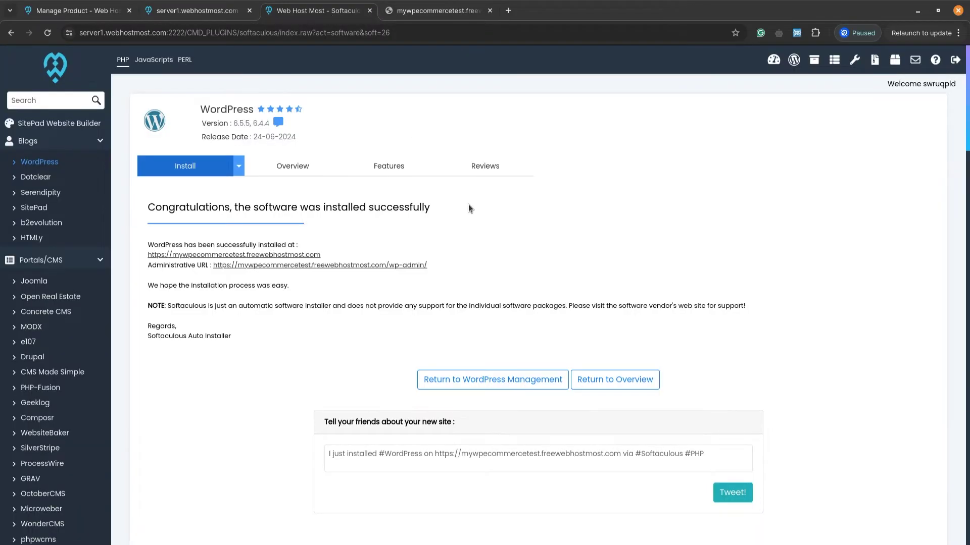
{"action": "left_click", "coordinate": [435, 13]}
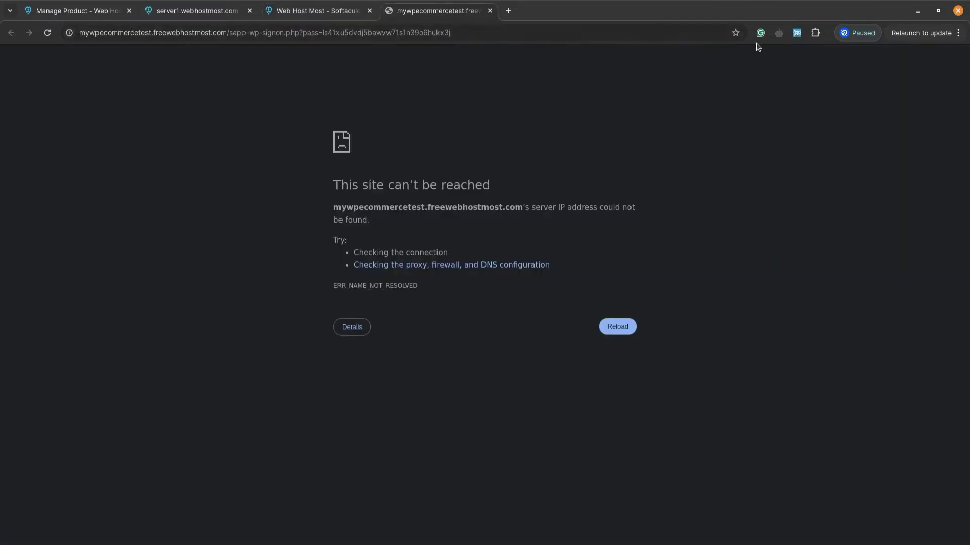
{"action": "left_click", "coordinate": [778, 35]}
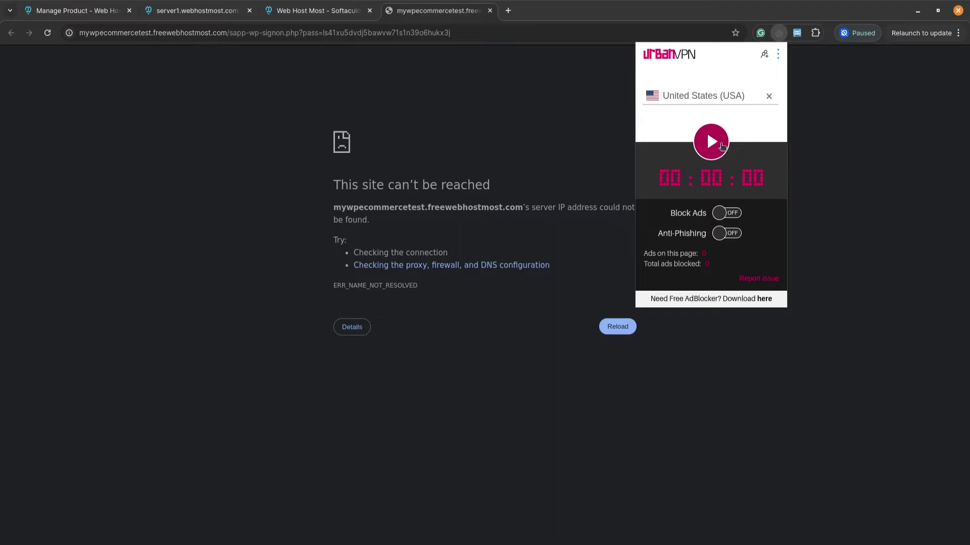
{"action": "left_click", "coordinate": [708, 134]}
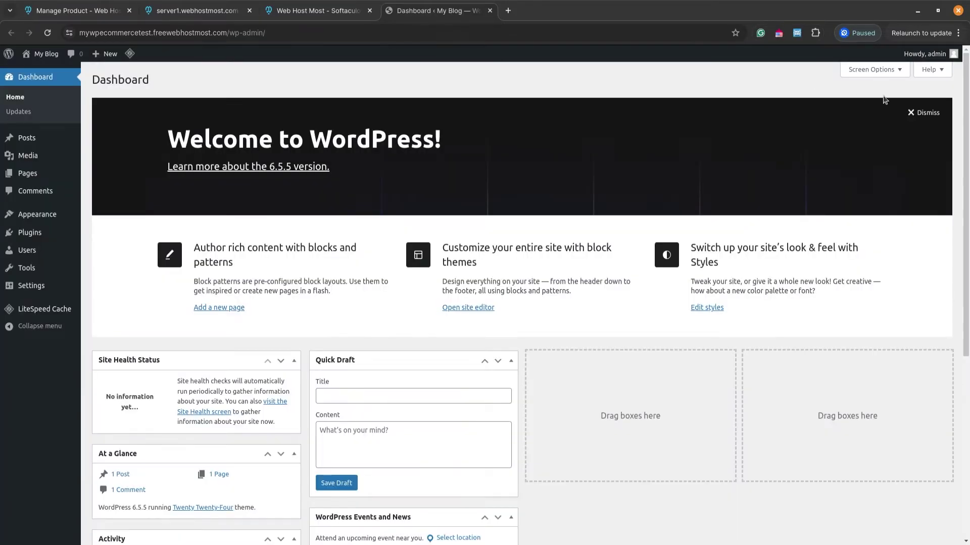
Step: Dismiss the Welcome to WordPress panel and open the live My Blog homepage from the installer page
{"action": "left_click", "coordinate": [924, 113]}
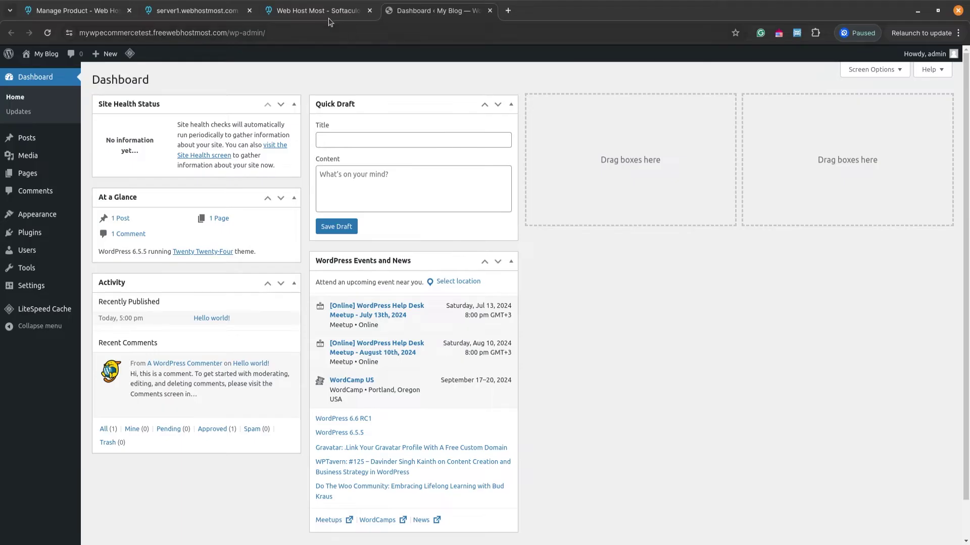
{"action": "left_click", "coordinate": [325, 19]}
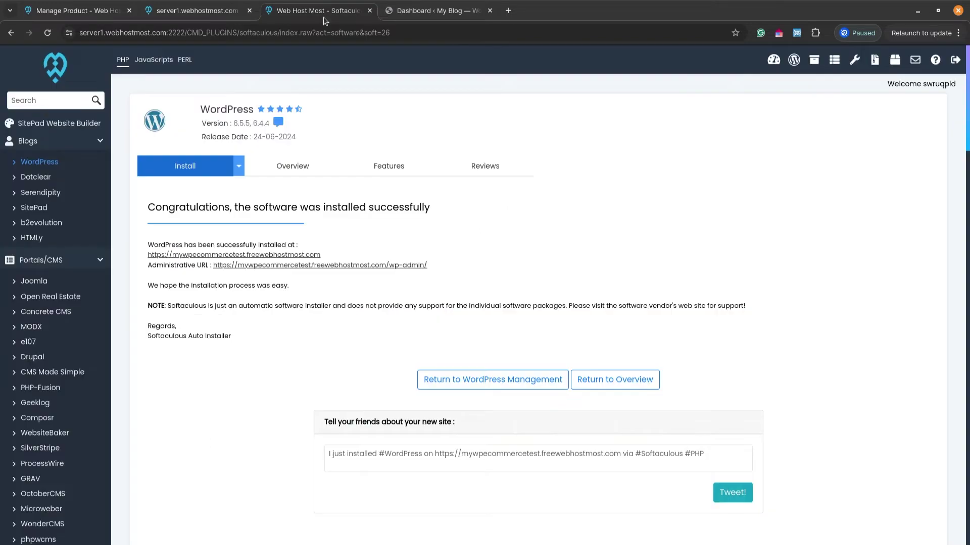
{"action": "left_click", "coordinate": [301, 255]}
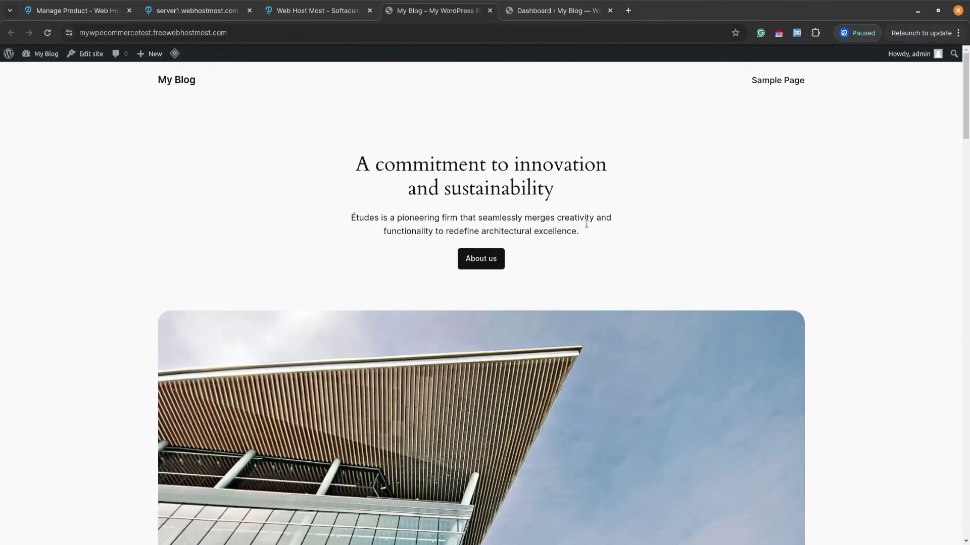
{"action": "scroll", "coordinate": [783, 259], "scroll_direction": "down", "scroll_amount": 20}
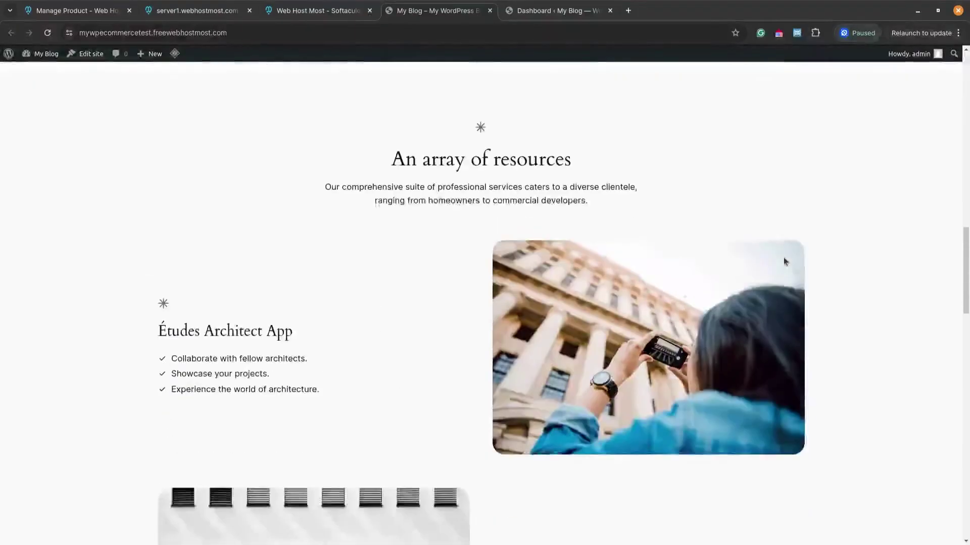
{"action": "scroll", "coordinate": [783, 259], "scroll_direction": "up", "scroll_amount": 20}
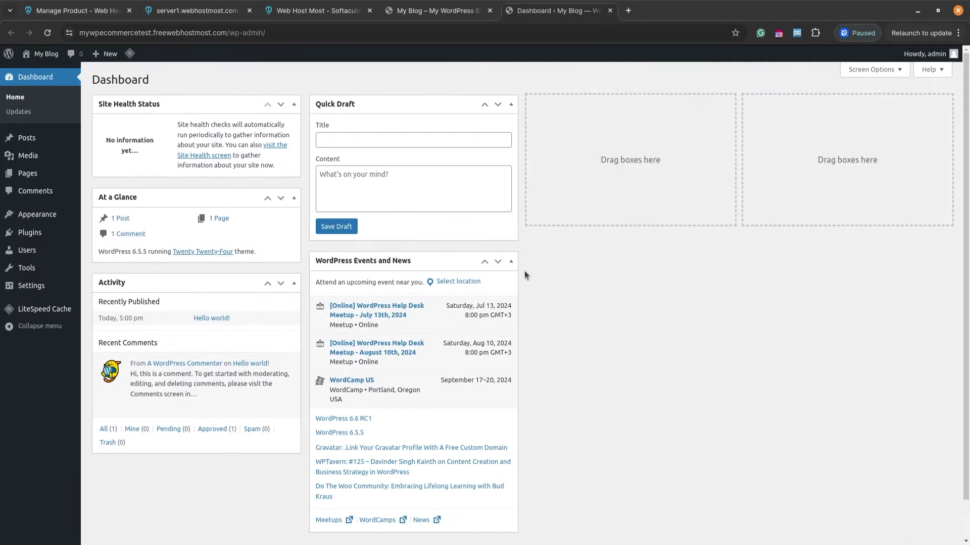
Step: Search Add New Plugin for 'woocommerce' and install the WooCommerce plugin
{"action": "mouse_move", "coordinate": [56, 236]}
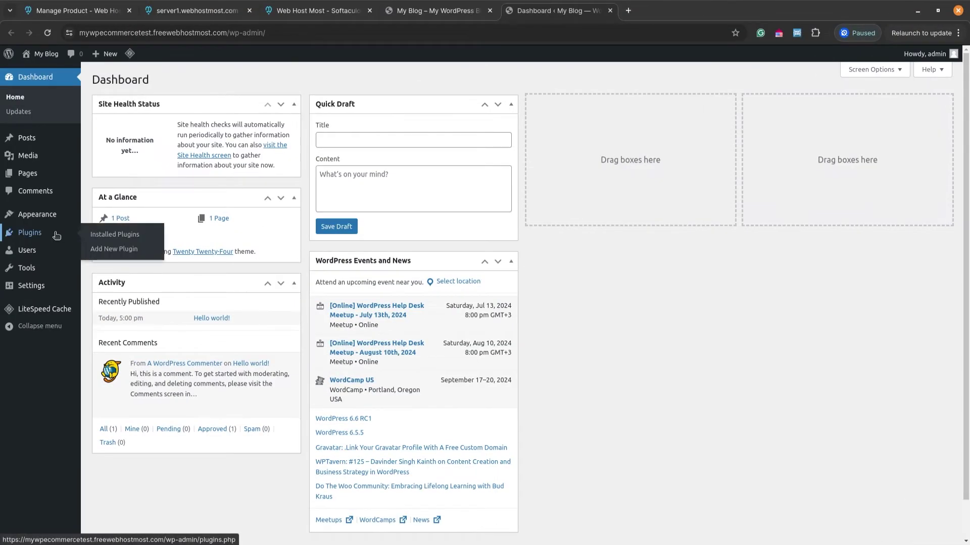
{"action": "left_click", "coordinate": [115, 255]}
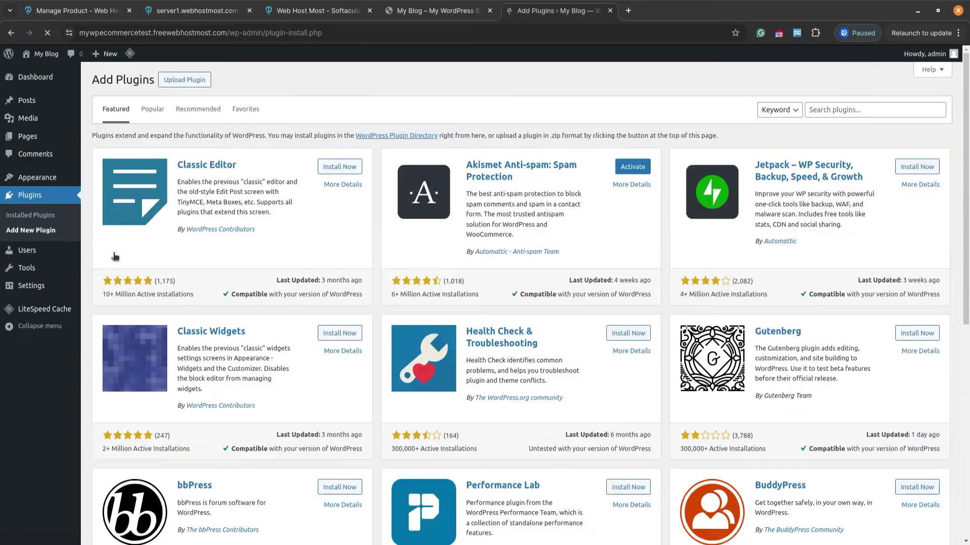
{"action": "left_click", "coordinate": [836, 113]}
{"action": "type", "text": "wooco"}
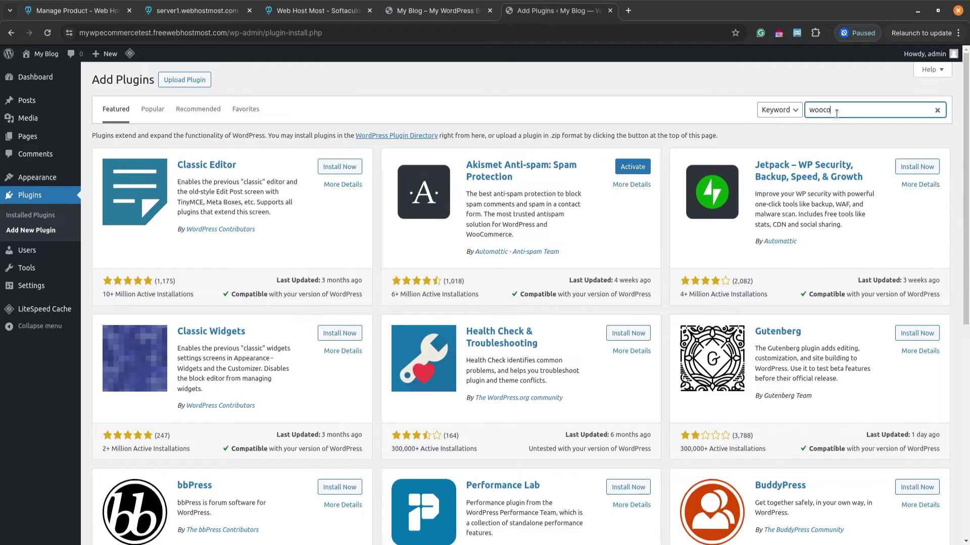
{"action": "type", "text": "mmerce"}
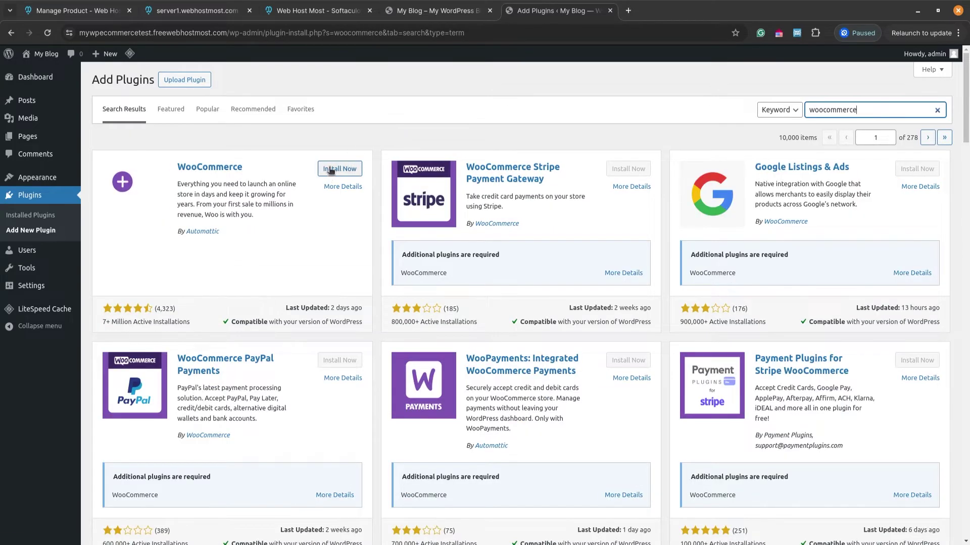
{"action": "left_click", "coordinate": [331, 169]}
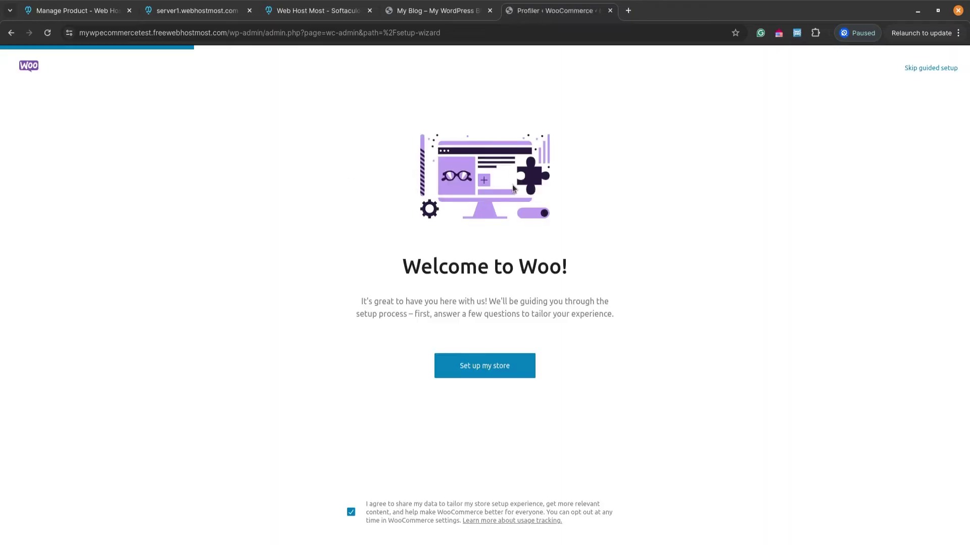
Step: Start the guided store setup, marking the business as just starting out
{"action": "left_click", "coordinate": [484, 365]}
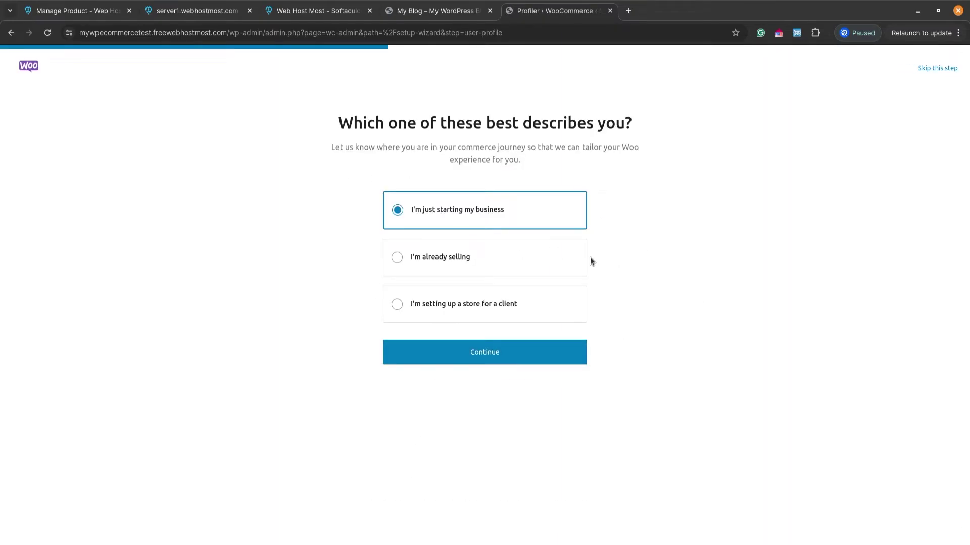
{"action": "left_click", "coordinate": [476, 261]}
{"action": "left_click", "coordinate": [481, 222]}
{"action": "left_click", "coordinate": [468, 354]}
Step: Enter store name My eCommerce, industry Food and drink, location United States (US) — Florida, and submit
{"action": "type", "text": "My eCommer"}
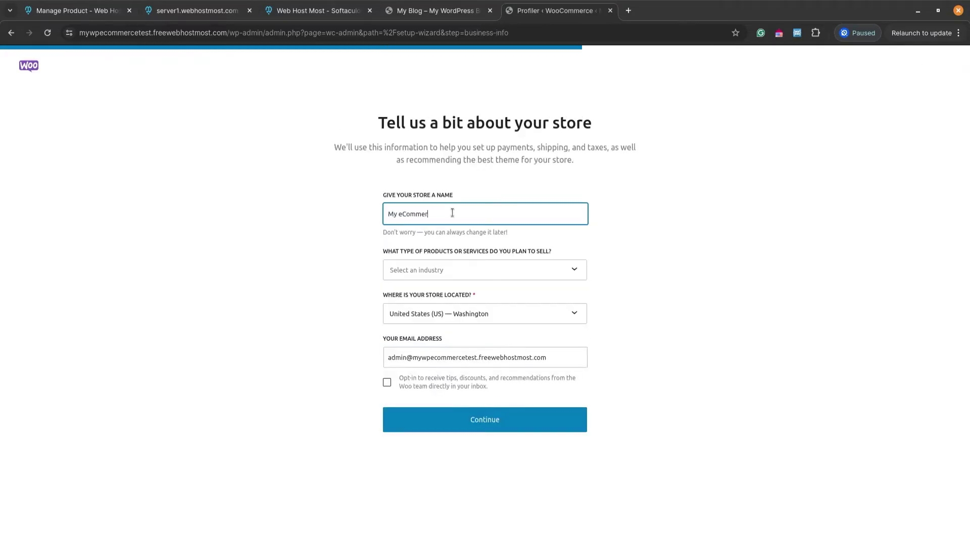
{"action": "type", "text": "ce"}
{"action": "left_click", "coordinate": [470, 270]}
{"action": "left_click", "coordinate": [470, 313]}
{"action": "left_click", "coordinate": [463, 314]}
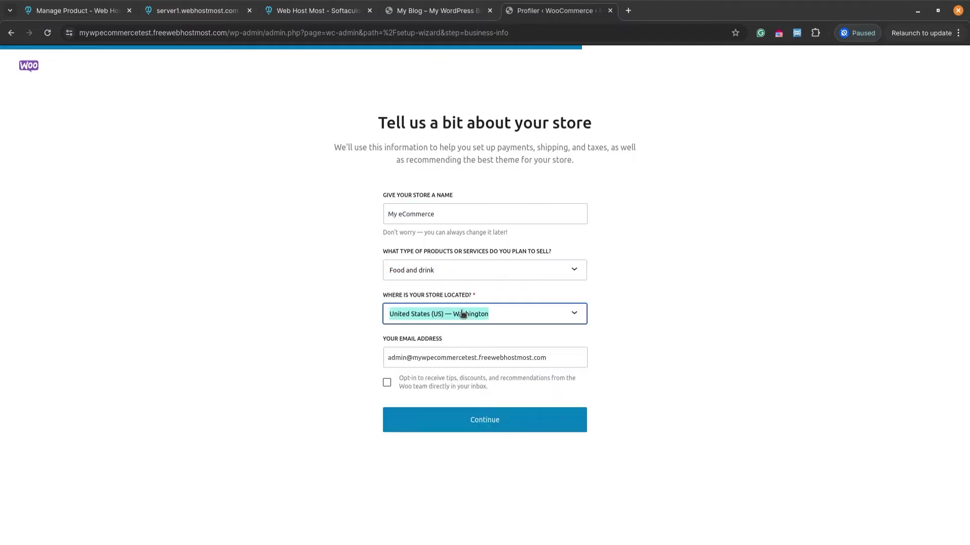
{"action": "type", "text": "Flo"}
{"action": "left_click", "coordinate": [470, 353]}
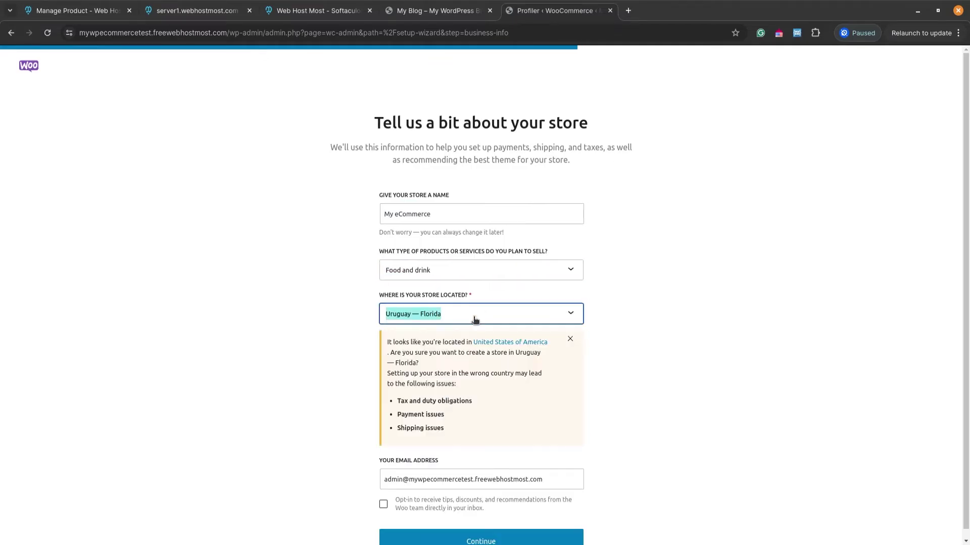
{"action": "left_click", "coordinate": [480, 342]}
{"action": "triple_click", "coordinate": [469, 360]}
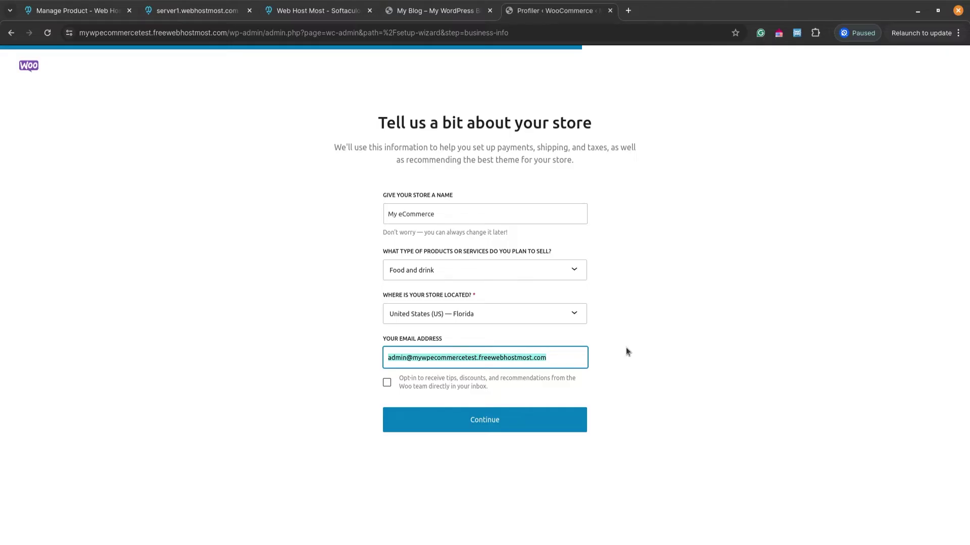
{"action": "left_click", "coordinate": [524, 429]}
{"action": "left_click", "coordinate": [524, 429]}
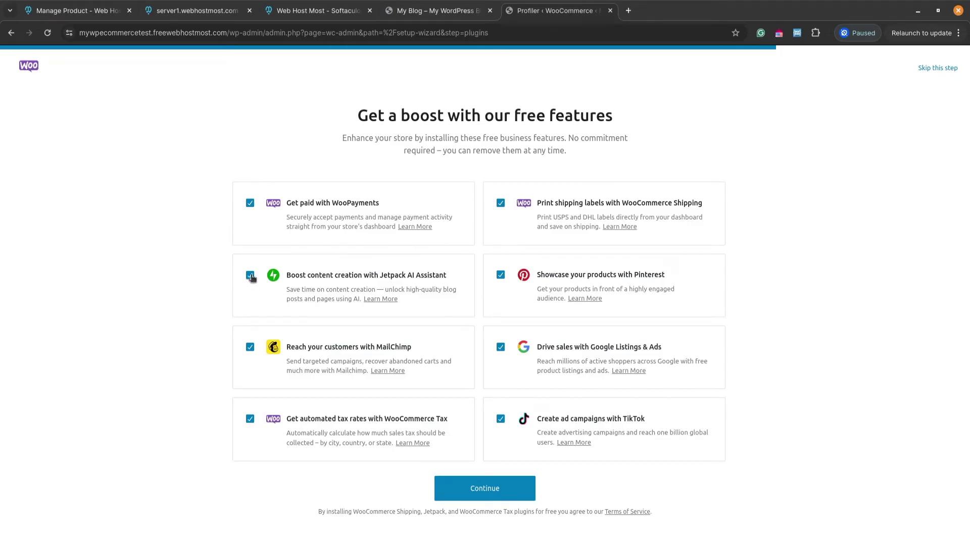
Step: Uncheck Jetpack AI Assistant, Pinterest and TikTok, then continue with the remaining free features
{"action": "left_click", "coordinate": [251, 276]}
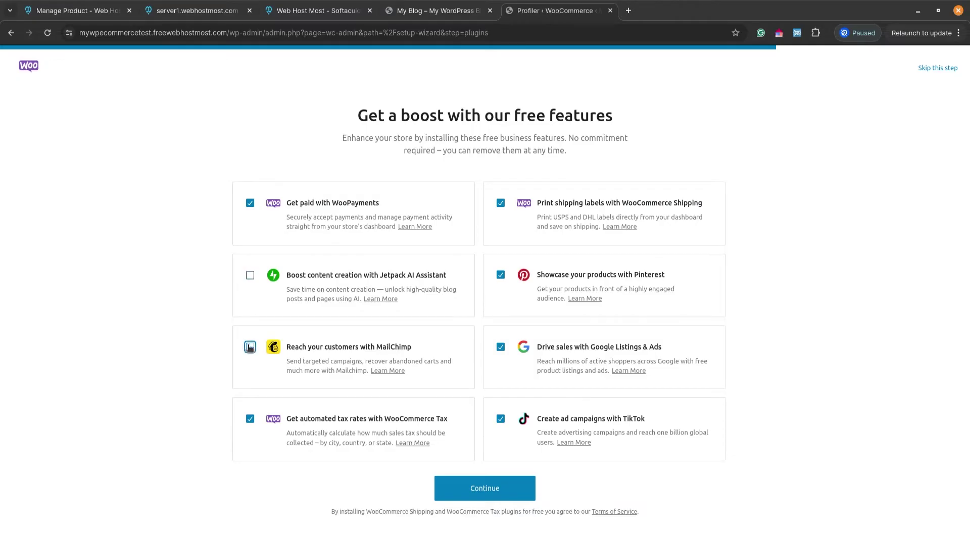
{"action": "left_click", "coordinate": [502, 274]}
{"action": "left_click", "coordinate": [501, 420]}
{"action": "left_click", "coordinate": [488, 496]}
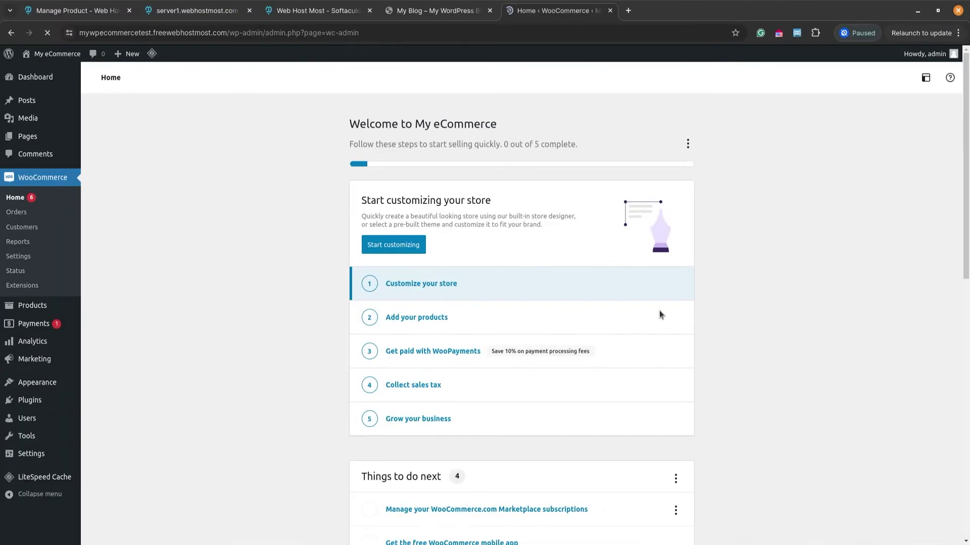
{"action": "key", "text": "ctrl+shift+Tab"}
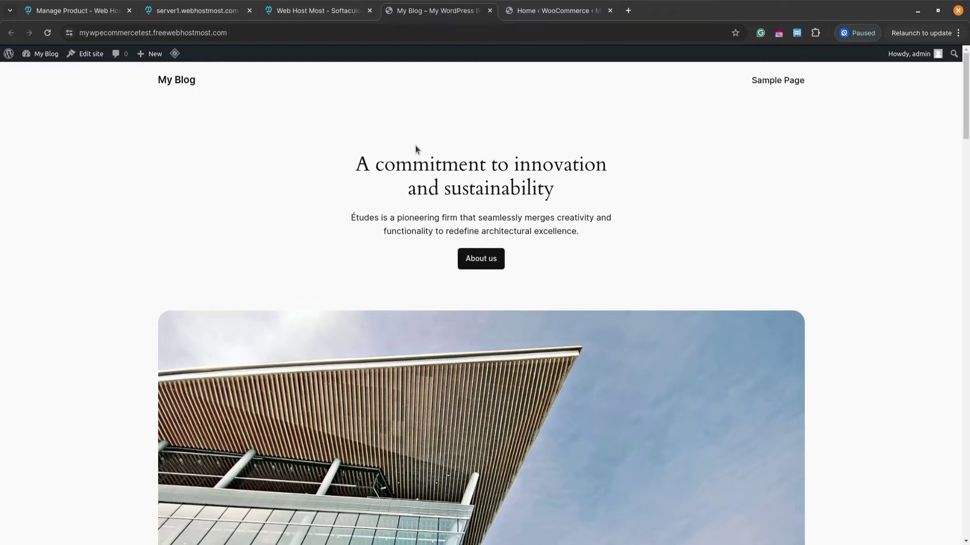
{"action": "key", "text": "F5"}
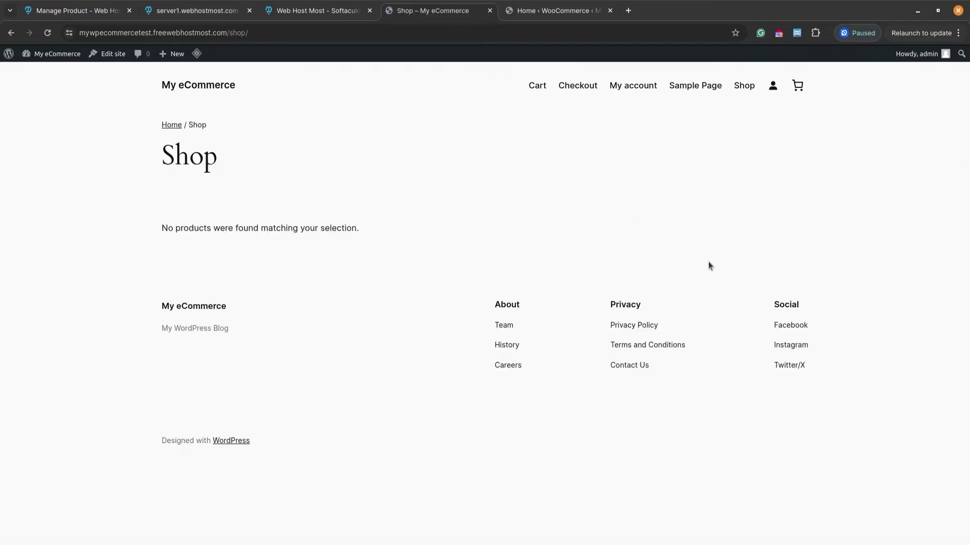
{"action": "left_click", "coordinate": [546, 14]}
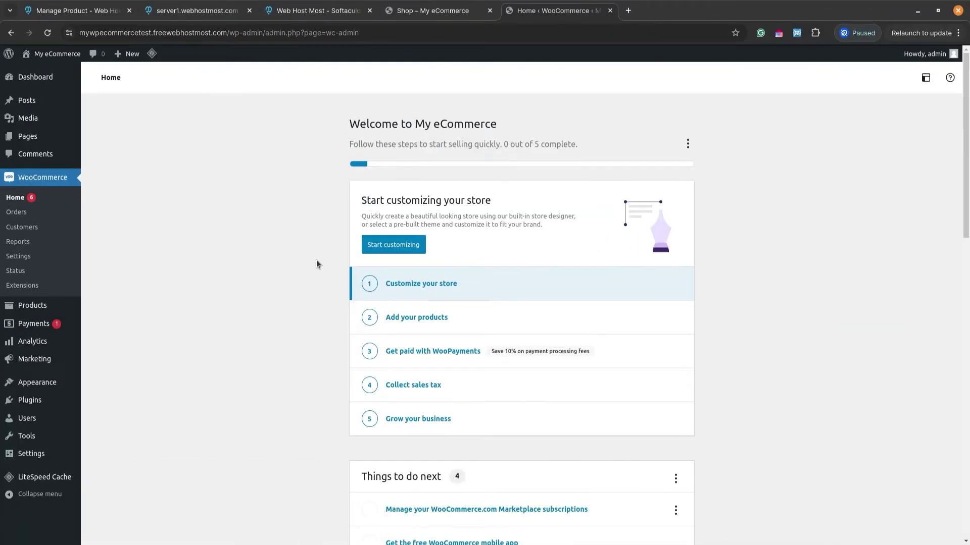
{"action": "scroll", "coordinate": [408, 183], "scroll_direction": "down", "scroll_amount": 2}
{"action": "mouse_move", "coordinate": [63, 306]}
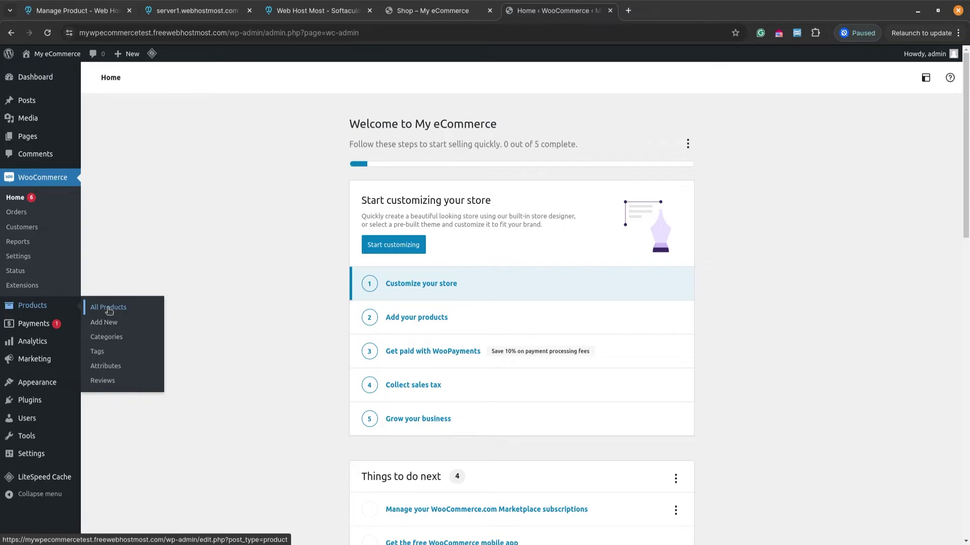
Step: Create a new product titled 'Delicious Pizza' with its Product data type set to Variable product
{"action": "left_click", "coordinate": [107, 327]}
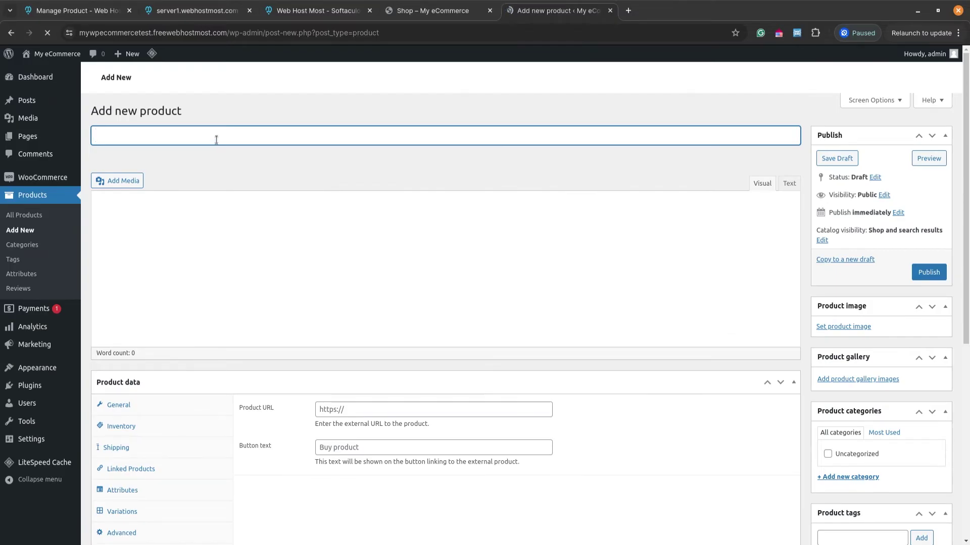
{"action": "type", "text": "Delicious Pi"}
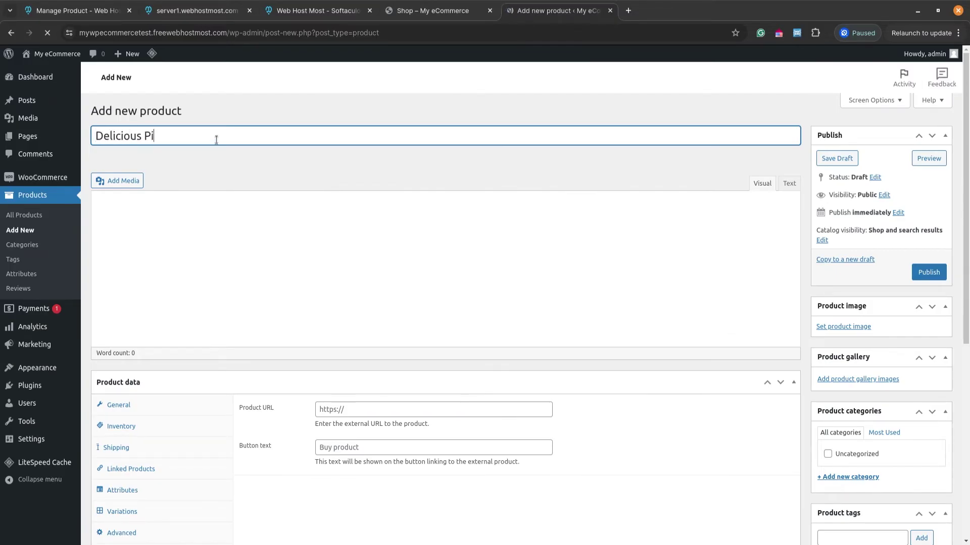
{"action": "type", "text": "zza"}
{"action": "scroll", "coordinate": [386, 303], "scroll_direction": "down", "scroll_amount": 3}
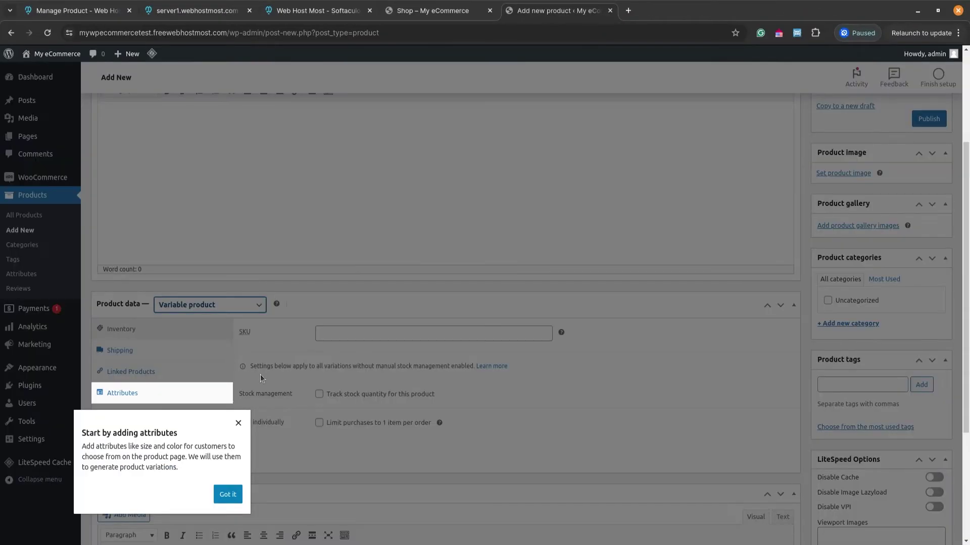
{"action": "left_click", "coordinate": [239, 424]}
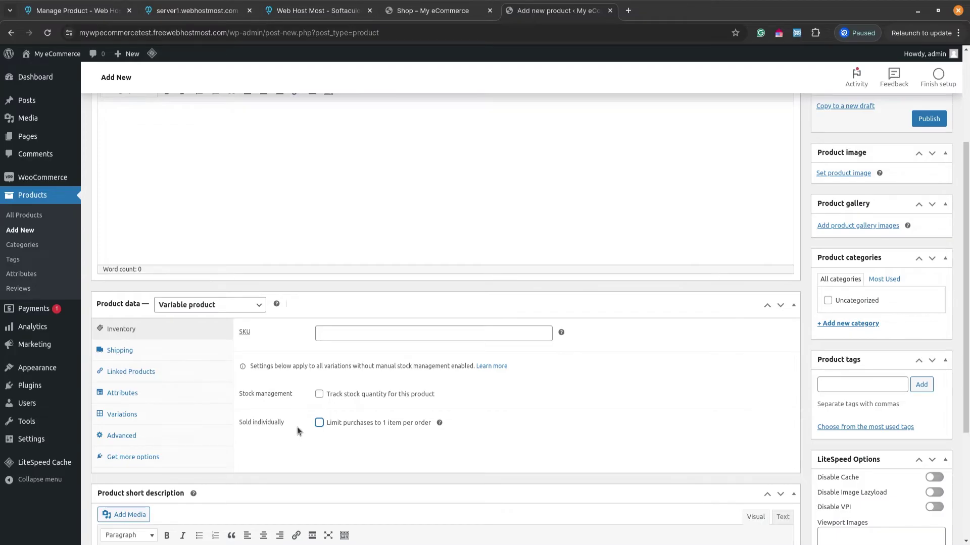
{"action": "left_click", "coordinate": [295, 306]}
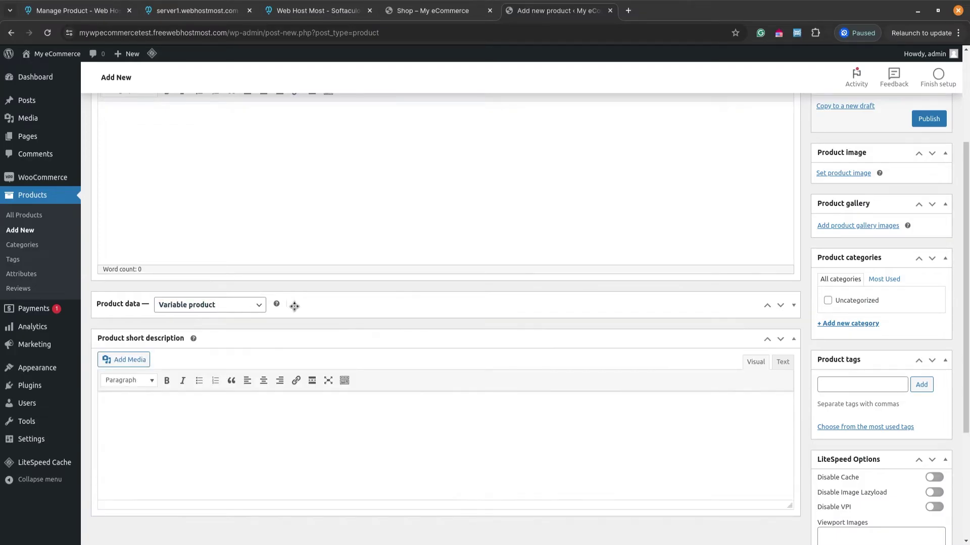
{"action": "left_click", "coordinate": [294, 306]}
{"action": "left_click", "coordinate": [345, 334]}
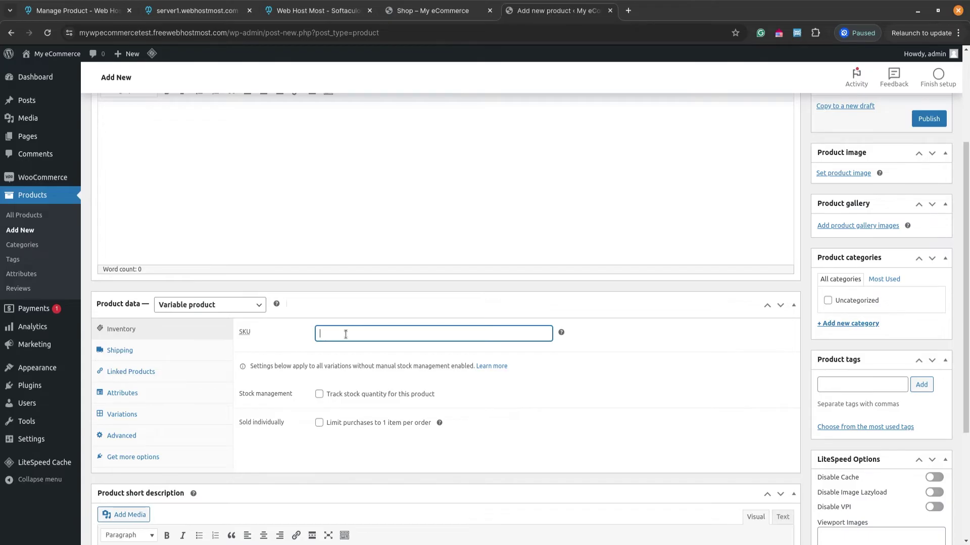
Step: Enter SKU TEST-PIZZA and turn on stock tracking with a quantity of 10
{"action": "type", "text": "TEST-PIZZA"}
{"action": "left_click", "coordinate": [322, 395]}
{"action": "scroll", "coordinate": [468, 396], "scroll_direction": "down", "scroll_amount": 2}
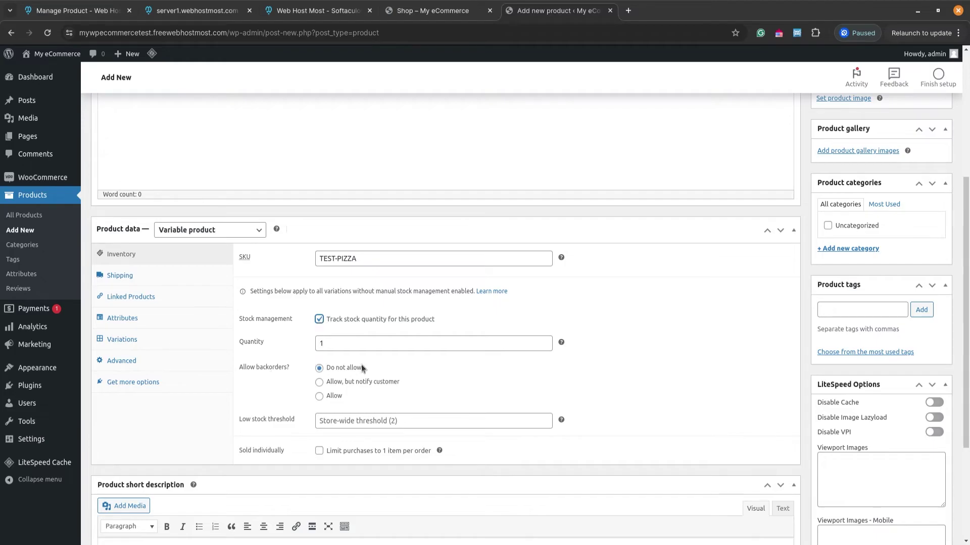
{"action": "left_click", "coordinate": [341, 343]}
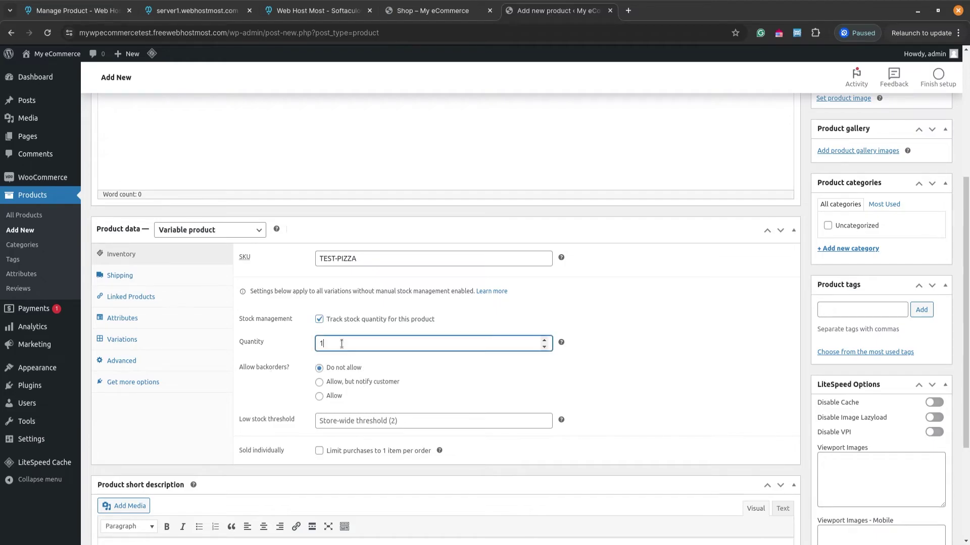
{"action": "type", "text": "10"}
{"action": "left_click", "coordinate": [627, 362]}
{"action": "scroll", "coordinate": [627, 363], "scroll_direction": "down", "scroll_amount": 1}
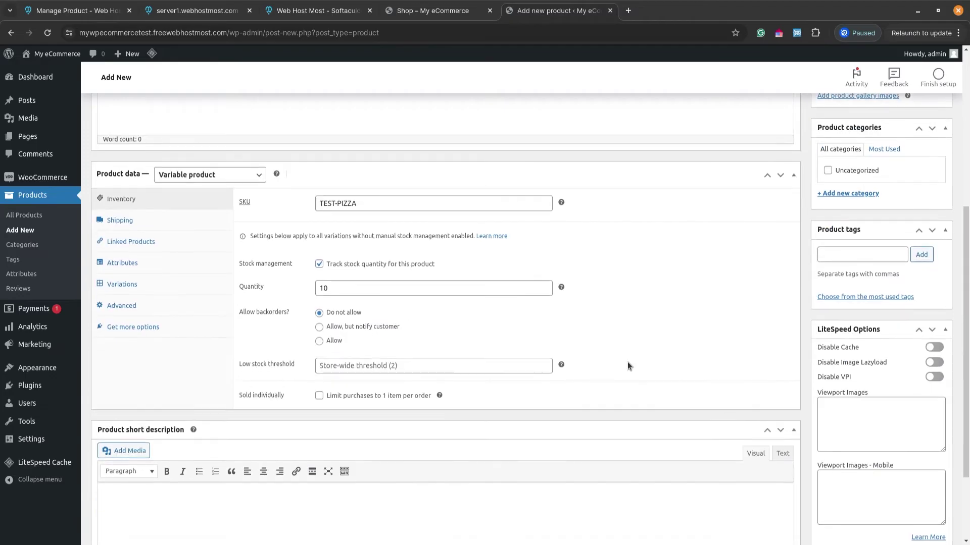
{"action": "scroll", "coordinate": [627, 362], "scroll_direction": "up", "scroll_amount": 2}
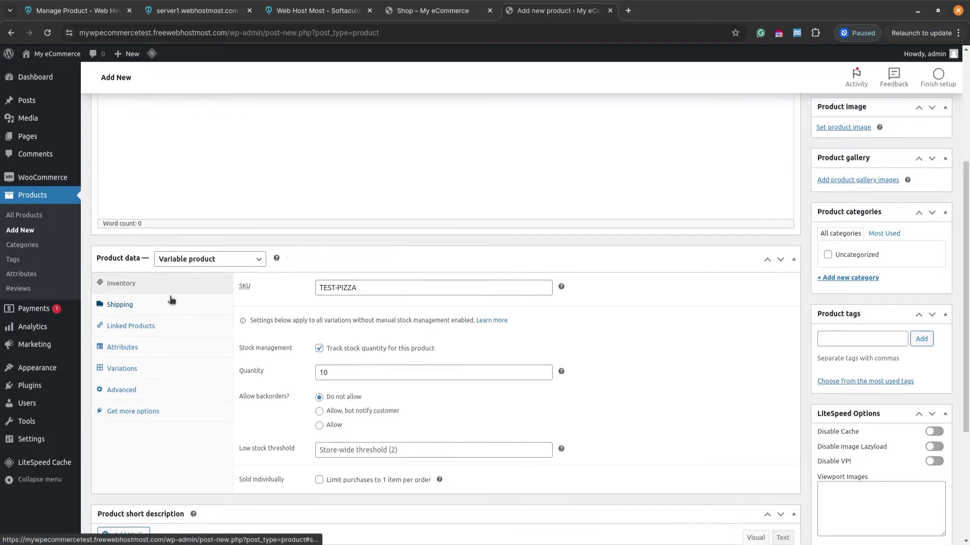
Step: Set shipping weight to 1 kg and dimensions to 10 × 10 × 10 cm
{"action": "left_click", "coordinate": [121, 305]}
{"action": "left_click", "coordinate": [329, 286]}
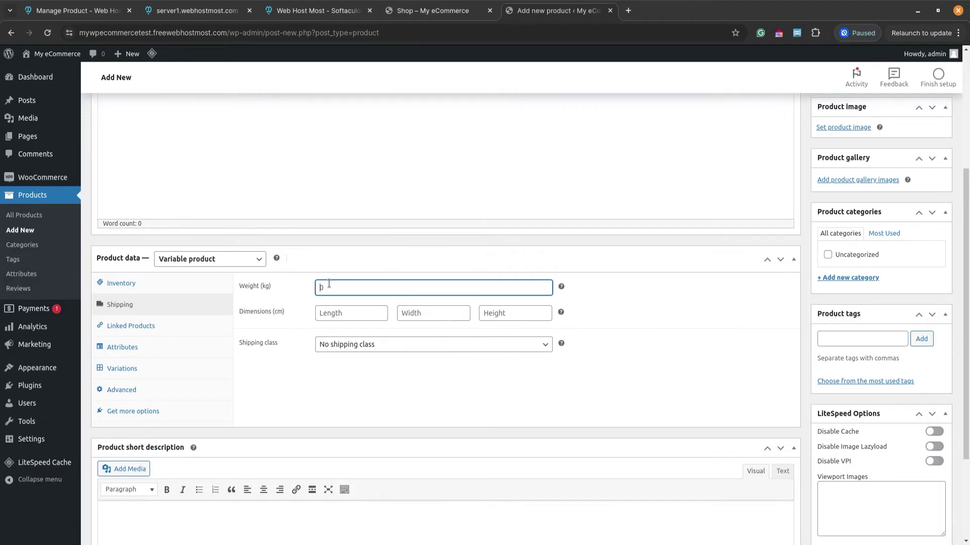
{"action": "left_click", "coordinate": [343, 308]}
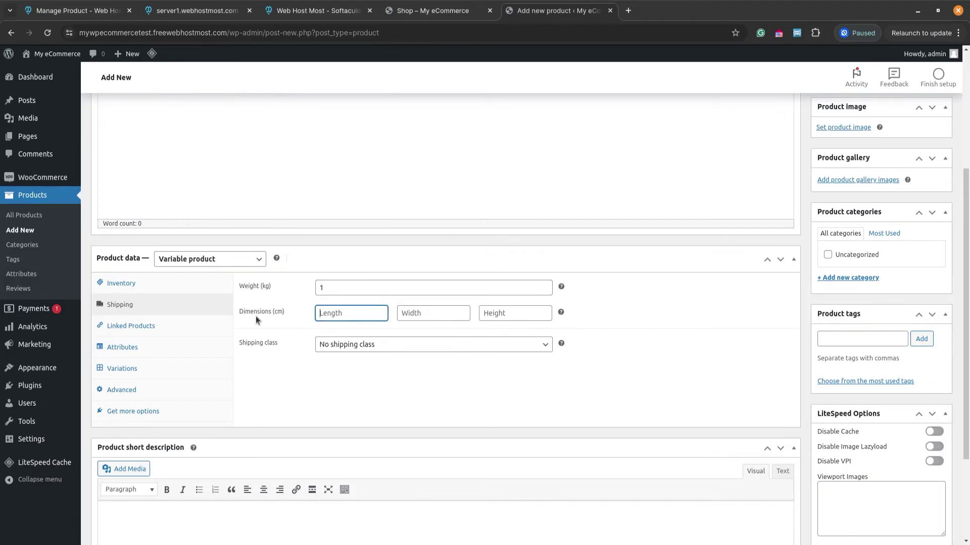
{"action": "type", "text": "10"}
{"action": "key", "text": "Tab"}
{"action": "type", "text": "10"}
{"action": "key", "text": "Tab"}
{"action": "type", "text": "10"}
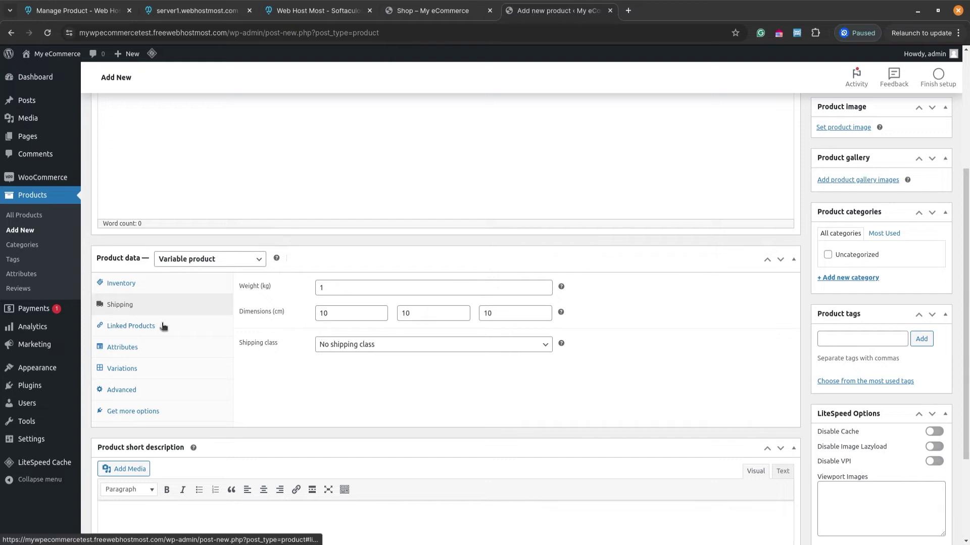
{"action": "left_click", "coordinate": [155, 346]}
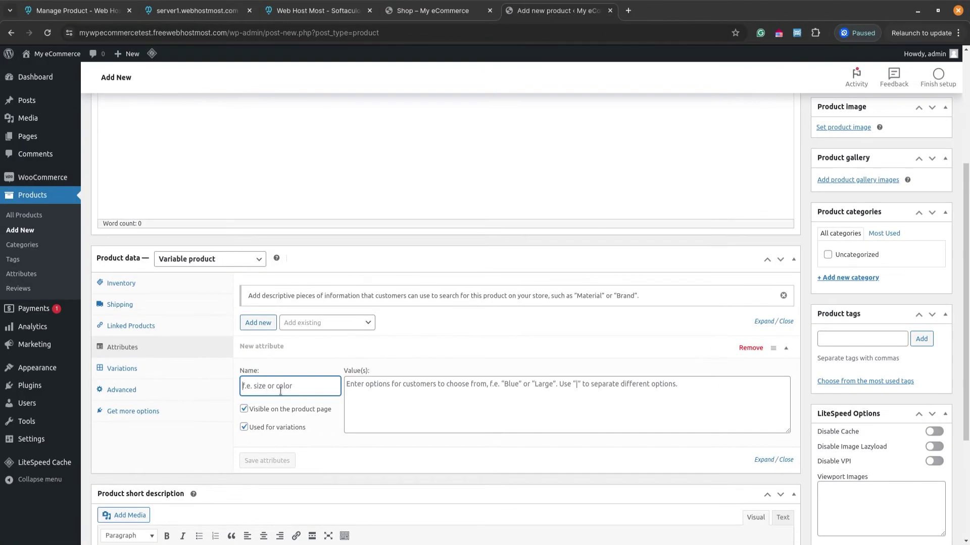
Step: Add a Size attribute with values Small | Medium | Big
{"action": "type", "text": "Size"}
{"action": "left_click", "coordinate": [398, 397]}
{"action": "type", "text": "Small |"}
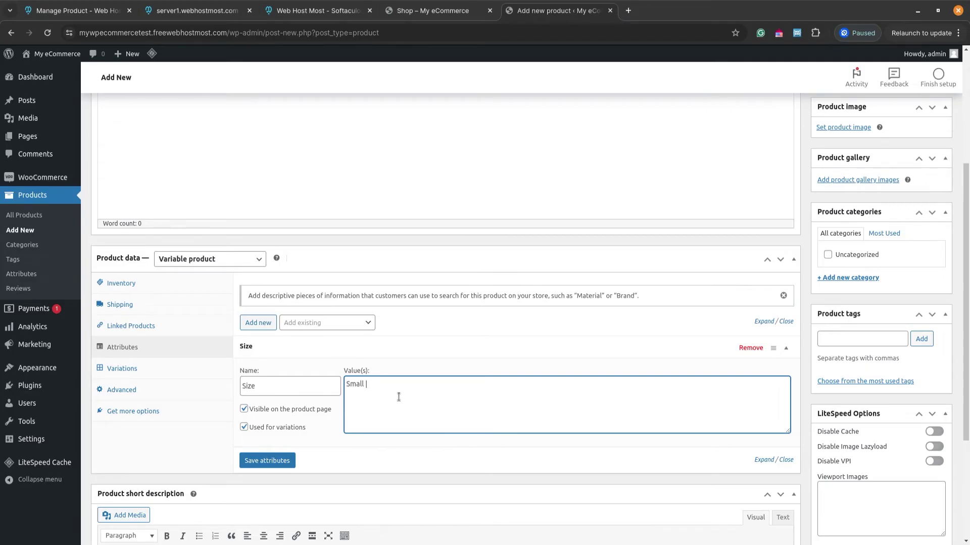
{"action": "type", "text": "Medium | Big"}
{"action": "scroll", "coordinate": [379, 415], "scroll_direction": "down", "scroll_amount": 2}
Step: Add a Color attribute with Red | Blue | Black, save attributes, and begin generating variations
{"action": "left_click", "coordinate": [258, 242]}
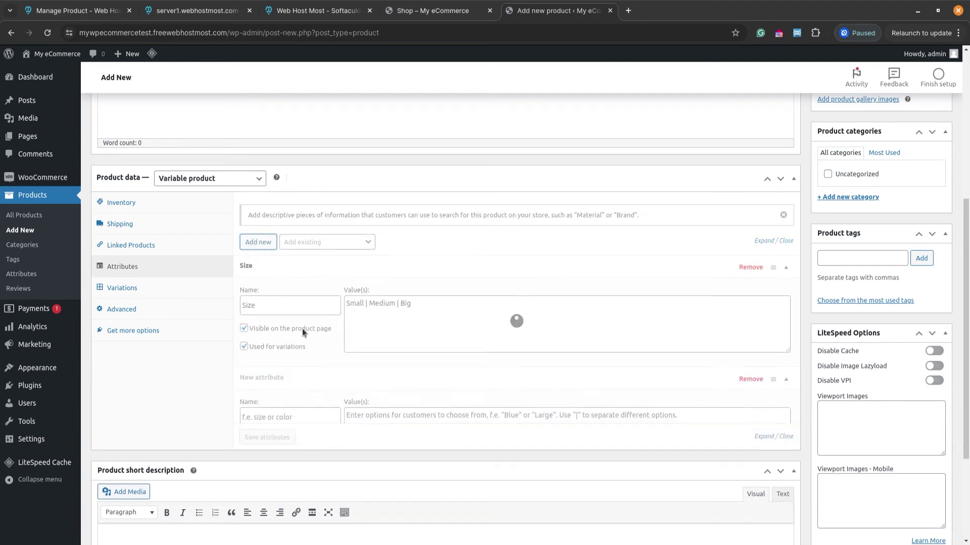
{"action": "left_click", "coordinate": [283, 417]}
{"action": "type", "text": "Color"}
{"action": "left_click", "coordinate": [428, 435]}
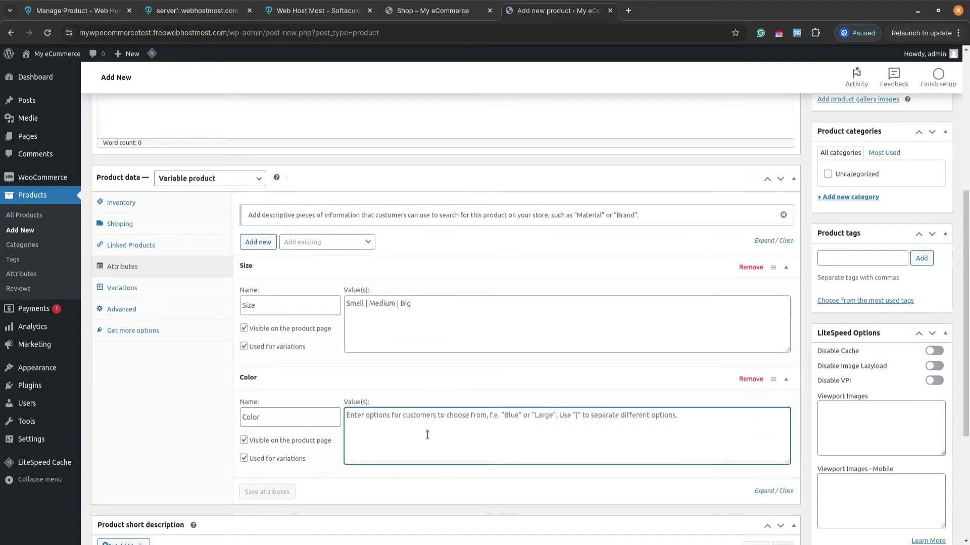
{"action": "type", "text": "Red | Blue |"}
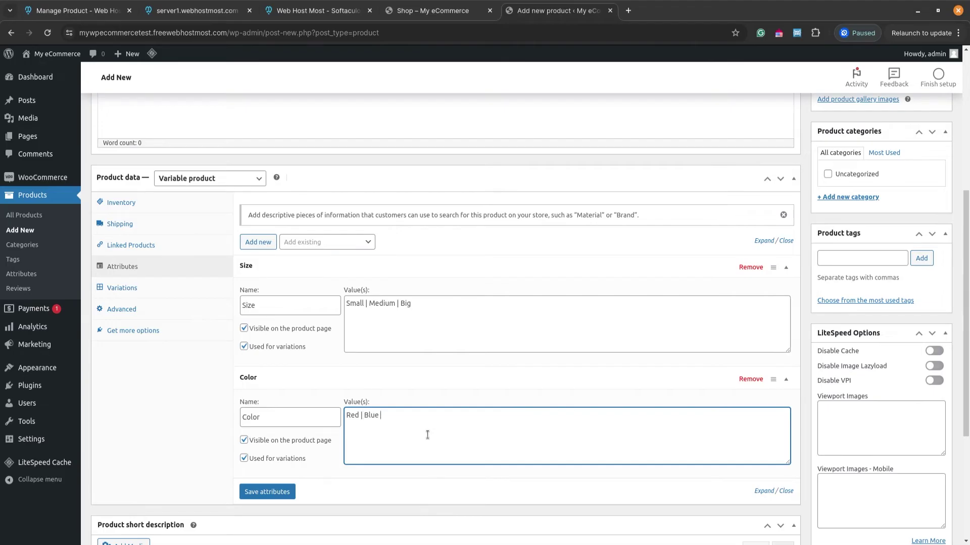
{"action": "type", "text": " Black"}
{"action": "scroll", "coordinate": [427, 434], "scroll_direction": "down", "scroll_amount": 2}
{"action": "left_click", "coordinate": [268, 378]}
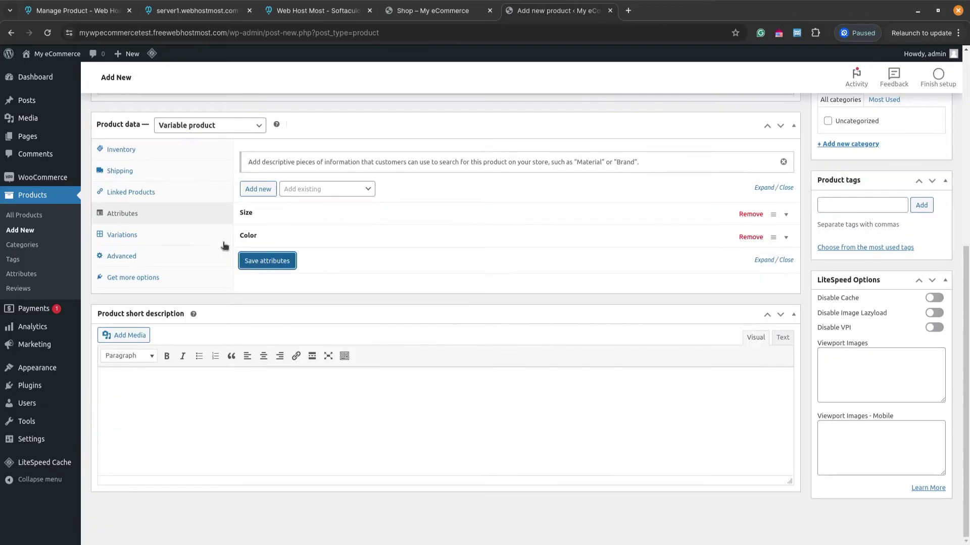
{"action": "left_click", "coordinate": [162, 233]}
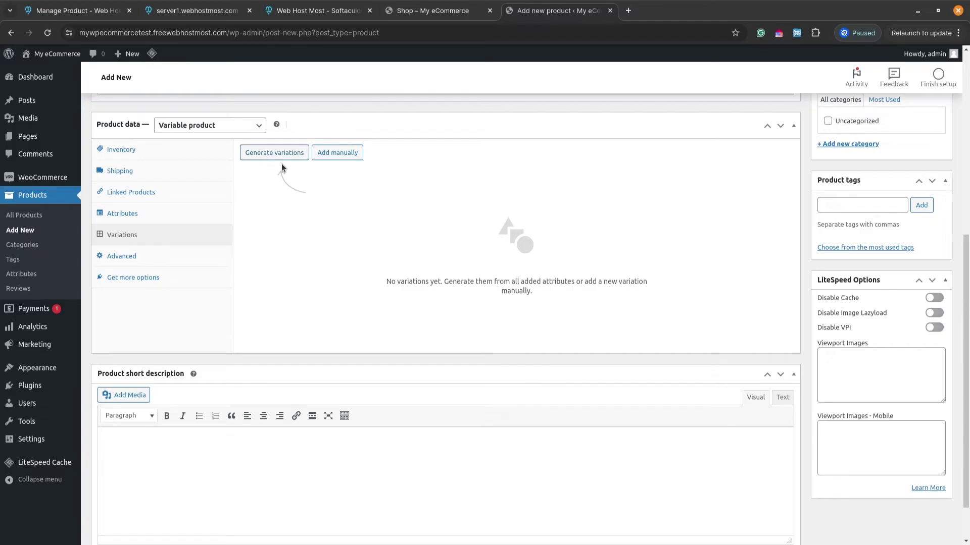
{"action": "left_click", "coordinate": [271, 156]}
Step: Generate all nine Size–Color variations and inspect the Small Red and Small Blue details
{"action": "left_click", "coordinate": [567, 121]}
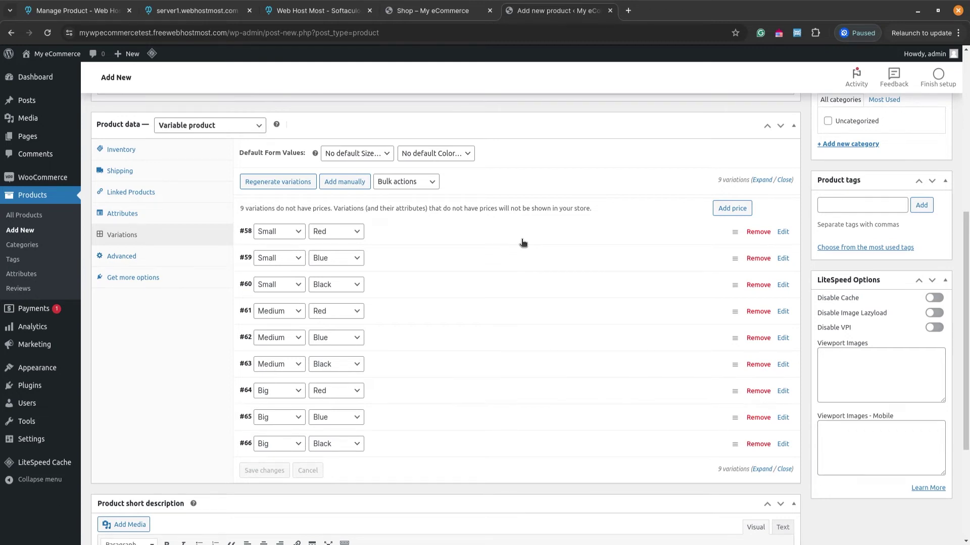
{"action": "left_click", "coordinate": [735, 232]}
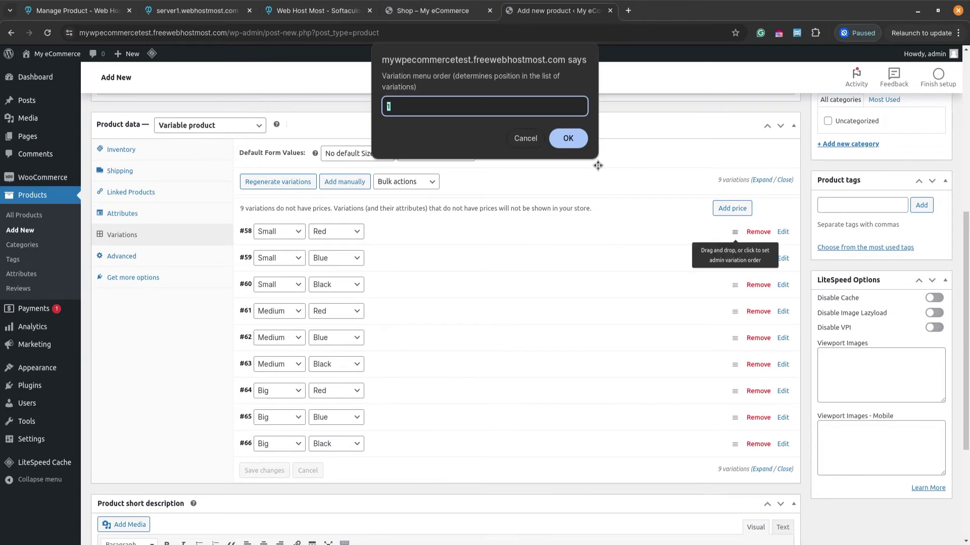
{"action": "left_click", "coordinate": [524, 138]}
{"action": "left_click", "coordinate": [783, 232]}
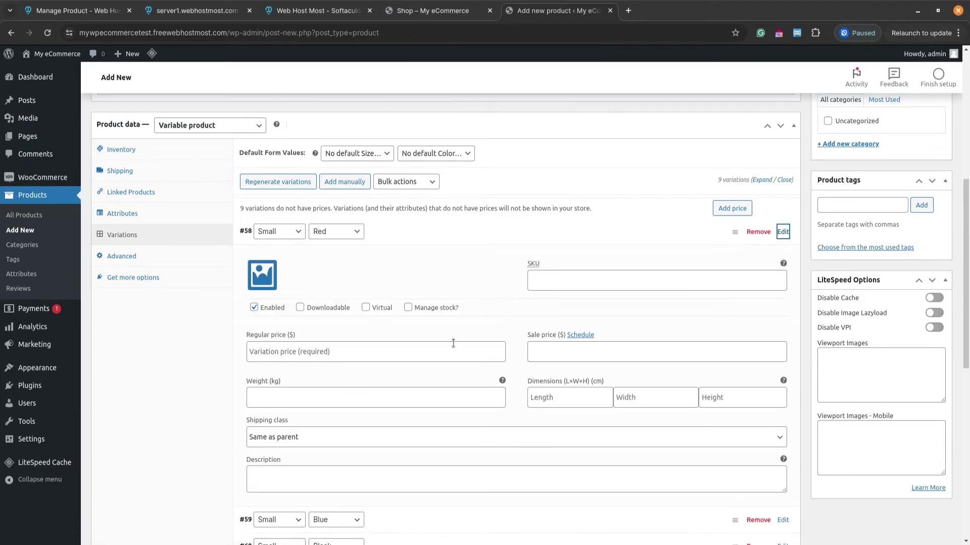
{"action": "scroll", "coordinate": [459, 392], "scroll_direction": "down", "scroll_amount": 1}
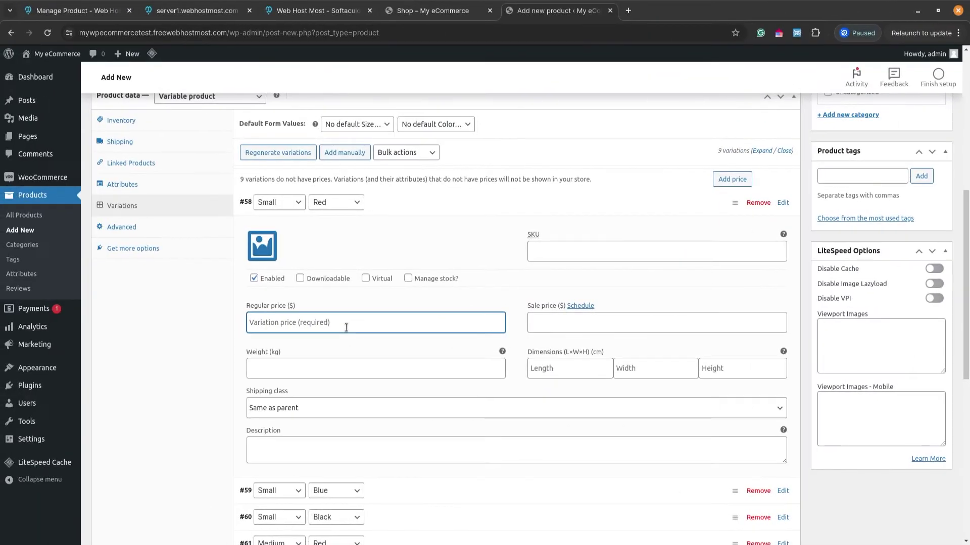
{"action": "left_click", "coordinate": [697, 204]}
{"action": "left_click", "coordinate": [699, 231]}
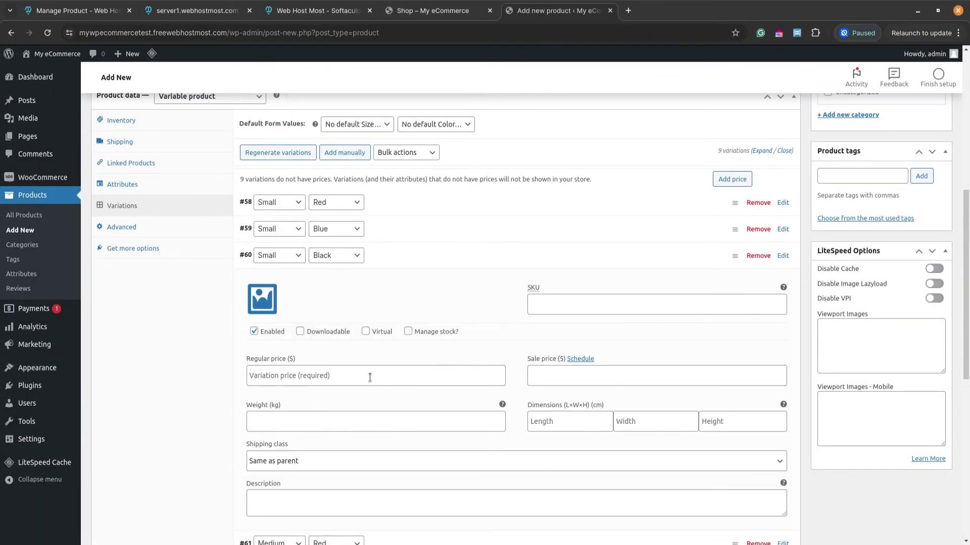
Step: Give Small Black a regular price of 15 and Medium Red 18, then save
{"action": "left_click", "coordinate": [369, 378]}
{"action": "type", "text": "15"}
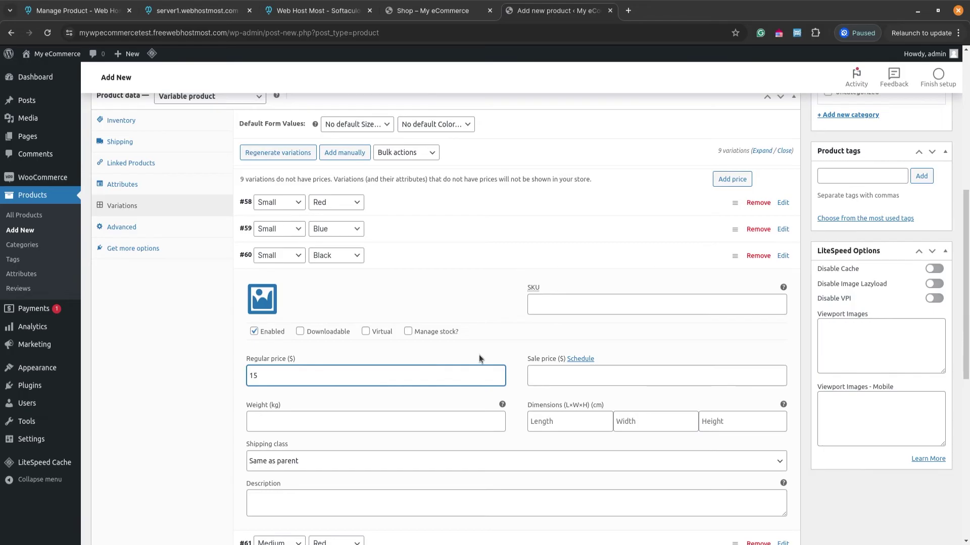
{"action": "left_click", "coordinate": [576, 256]}
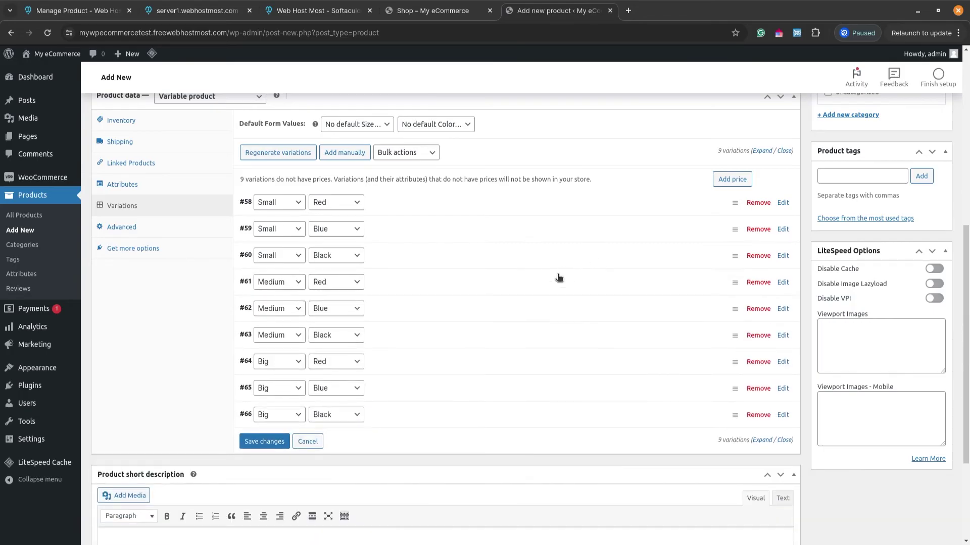
{"action": "left_click", "coordinate": [559, 277]}
{"action": "left_click", "coordinate": [349, 402]}
{"action": "type", "text": "18"}
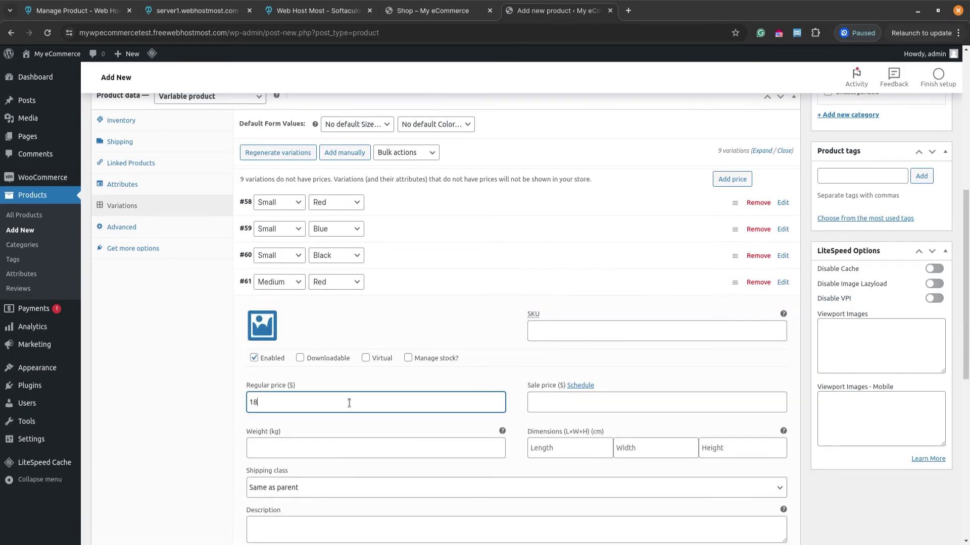
{"action": "left_click", "coordinate": [433, 281]}
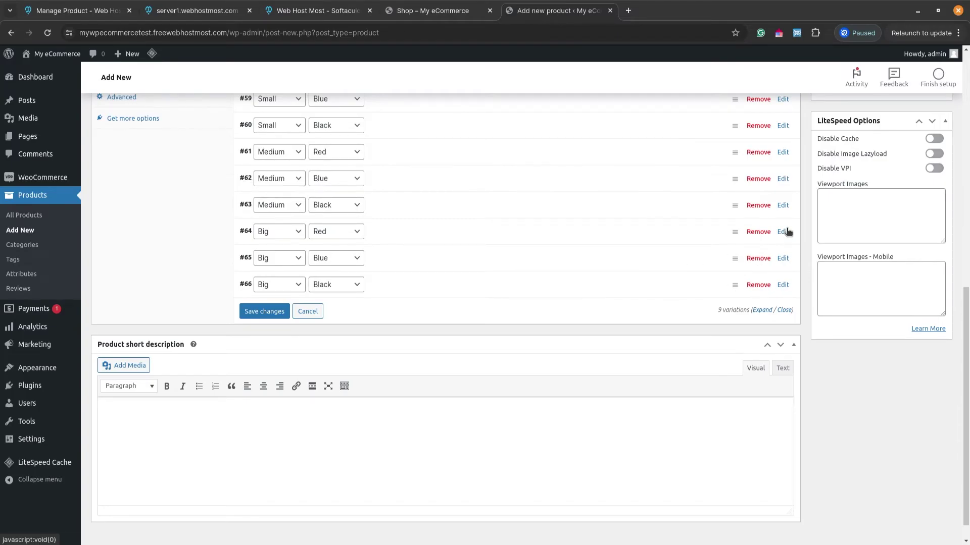
{"action": "left_click", "coordinate": [264, 311]}
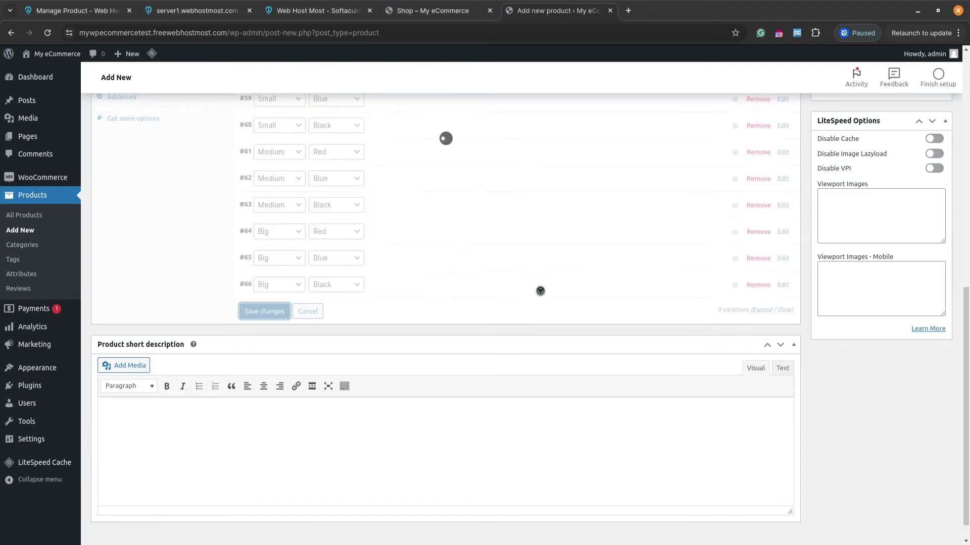
Step: Write the product description as a numbered list: Cheese, Paper, Salt, Chicken
{"action": "scroll", "coordinate": [540, 291], "scroll_direction": "up", "scroll_amount": 10}
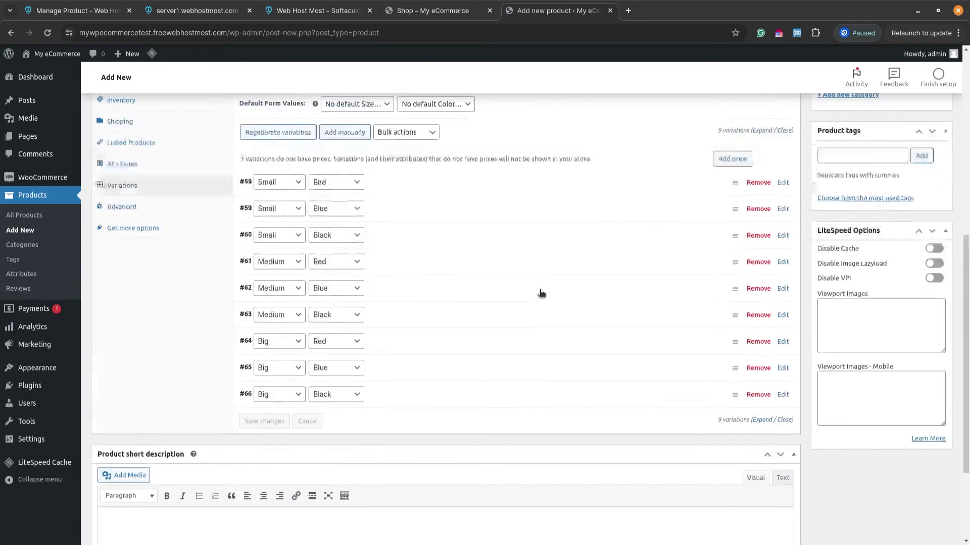
{"action": "left_click", "coordinate": [378, 303]}
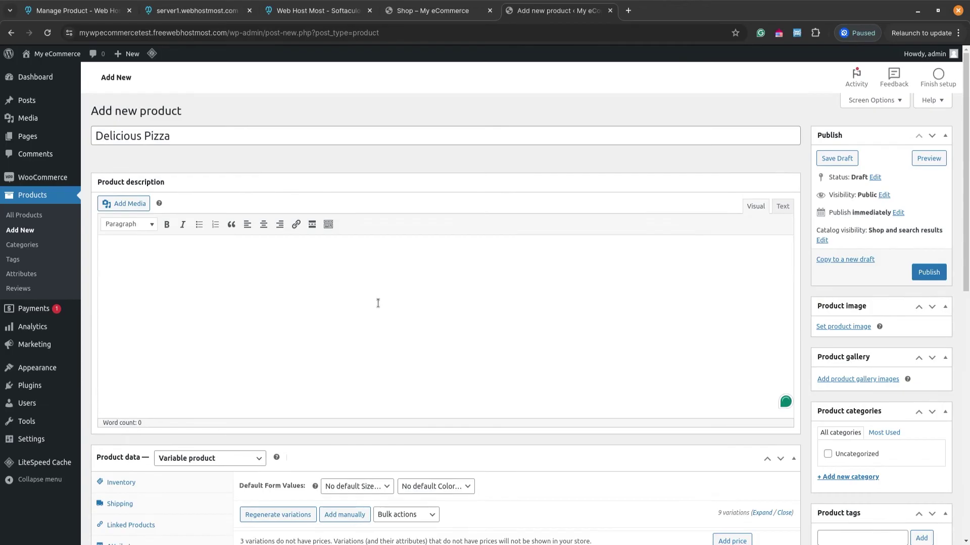
{"action": "scroll", "coordinate": [379, 305], "scroll_direction": "down", "scroll_amount": 10}
{"action": "left_click", "coordinate": [254, 492]}
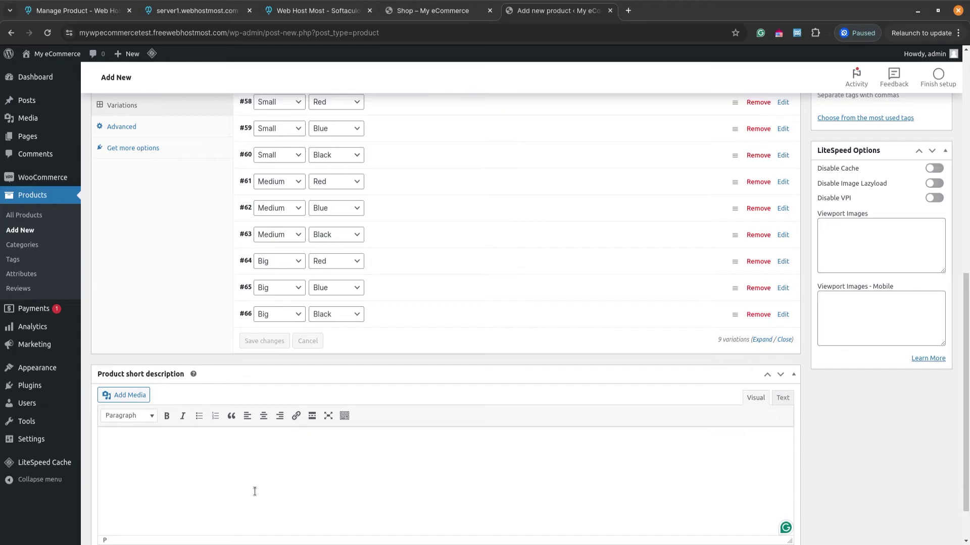
{"action": "scroll", "coordinate": [254, 491], "scroll_direction": "up", "scroll_amount": 9}
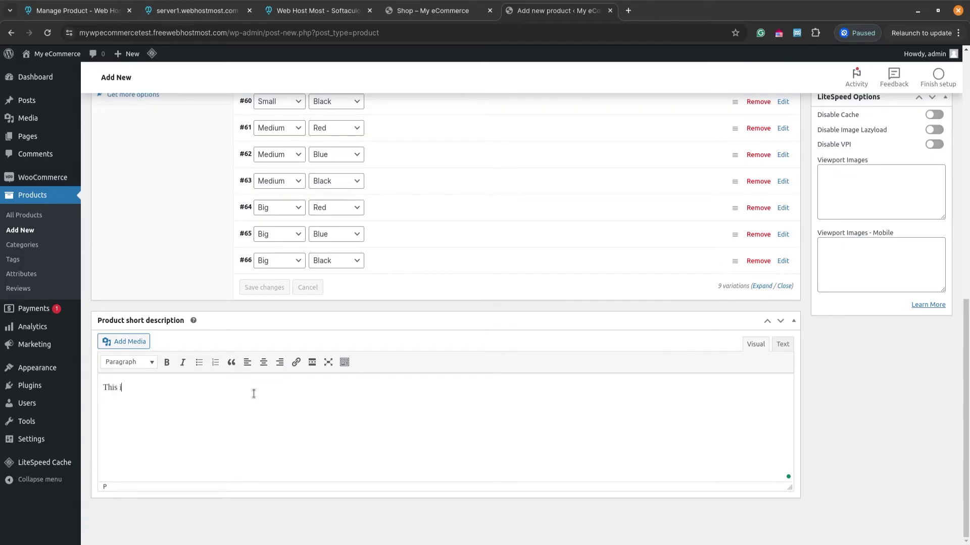
{"action": "scroll", "coordinate": [253, 394], "scroll_direction": "up", "scroll_amount": 8}
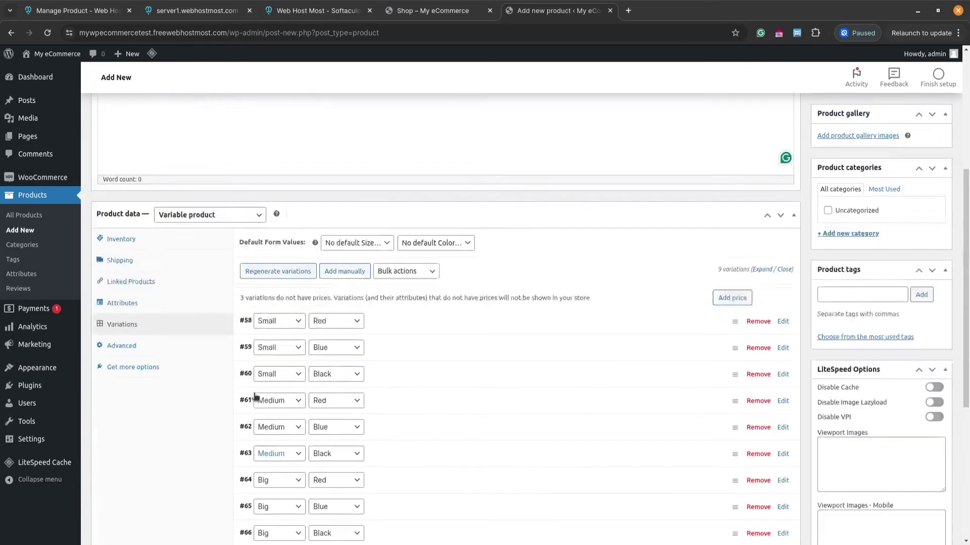
{"action": "scroll", "coordinate": [253, 144], "scroll_direction": "up", "scroll_amount": 3}
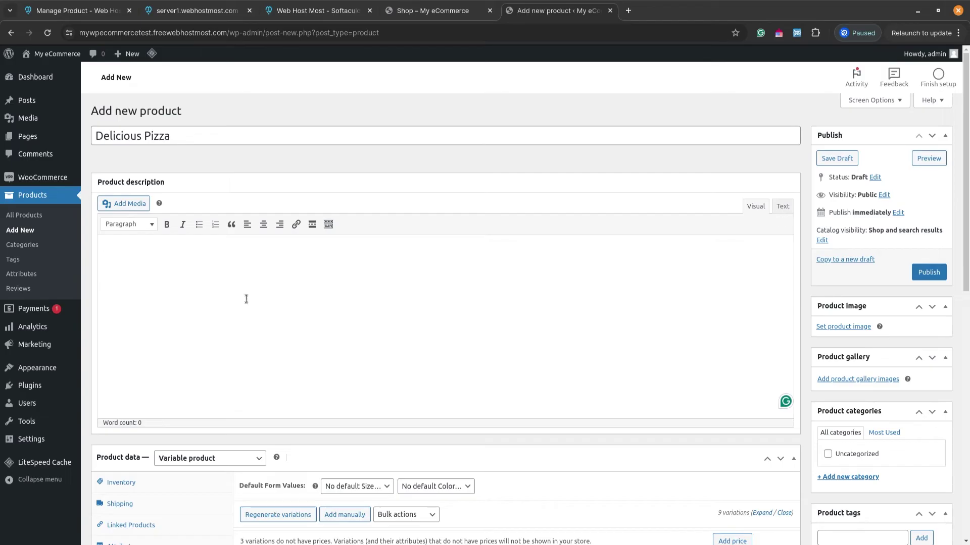
{"action": "type", "text": "1. Cheese 2. "}
{"action": "type", "text": "Paper"}
{"action": "key", "text": "Return"}
{"action": "type", "text": "Salt"}
{"action": "key", "text": "Return"}
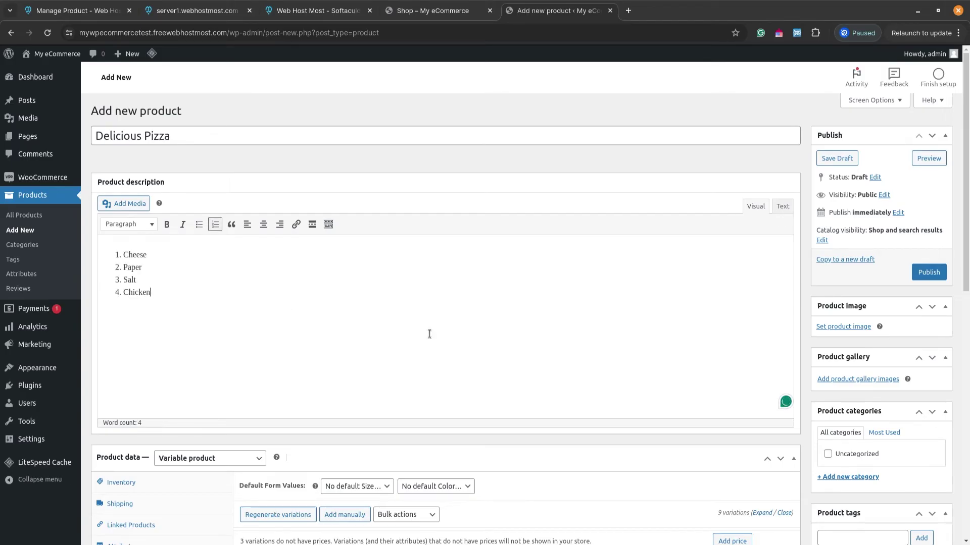
{"action": "scroll", "coordinate": [429, 334], "scroll_direction": "down", "scroll_amount": 3}
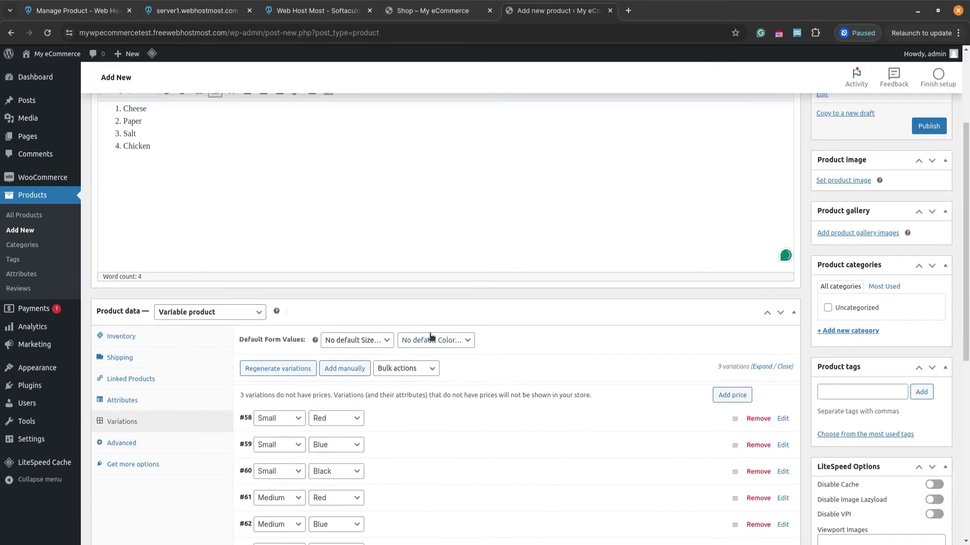
{"action": "left_click", "coordinate": [862, 181]}
Step: Upload an image from the computer and set it as the product image
{"action": "left_click", "coordinate": [115, 100]}
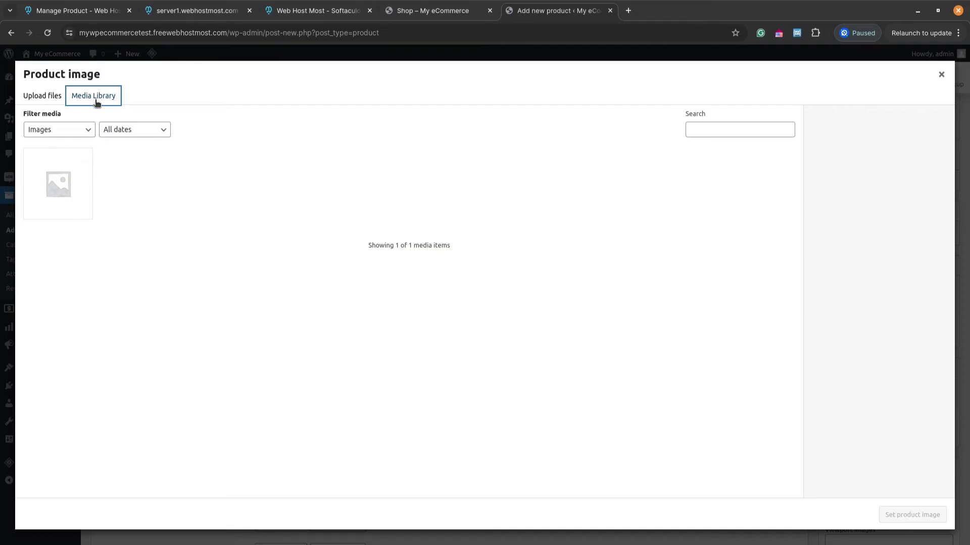
{"action": "left_click", "coordinate": [32, 100]}
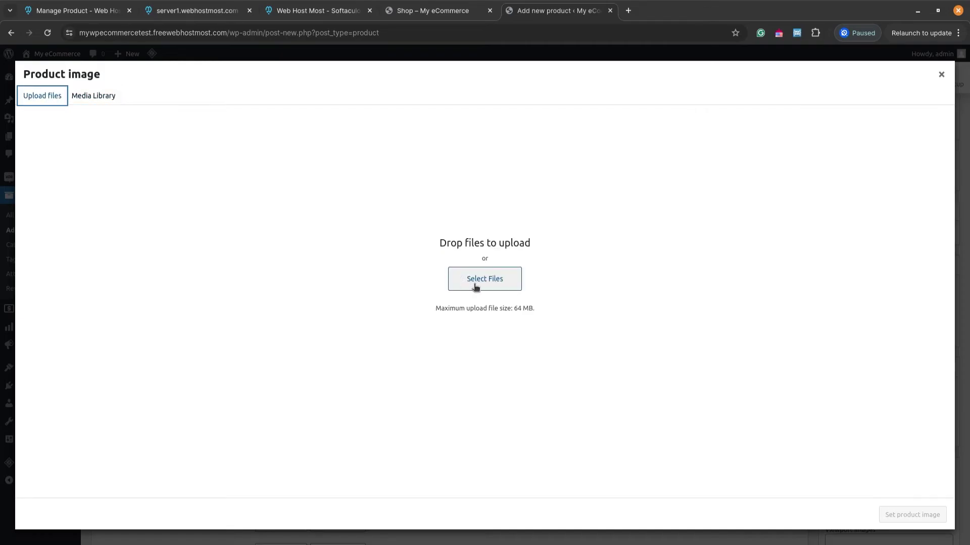
{"action": "left_click", "coordinate": [475, 286]}
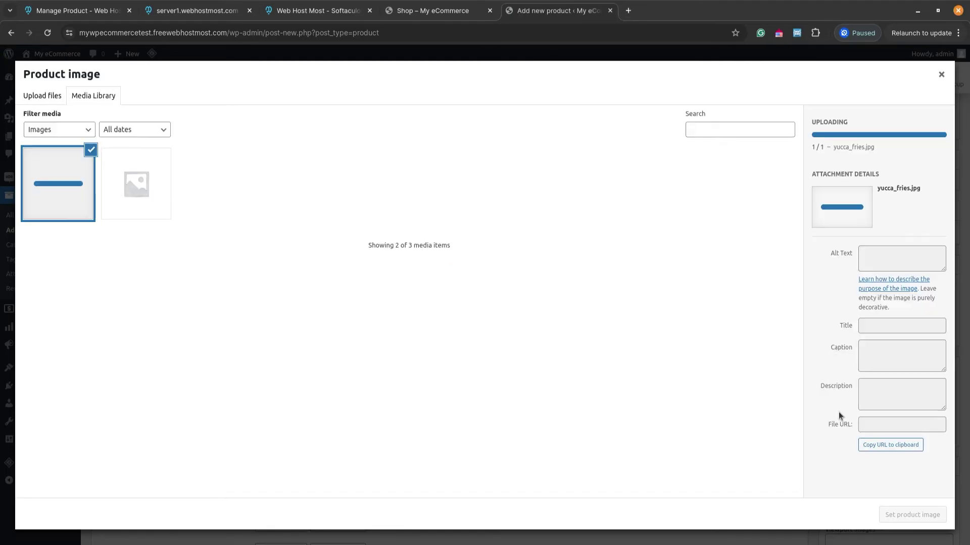
{"action": "left_click", "coordinate": [907, 514]}
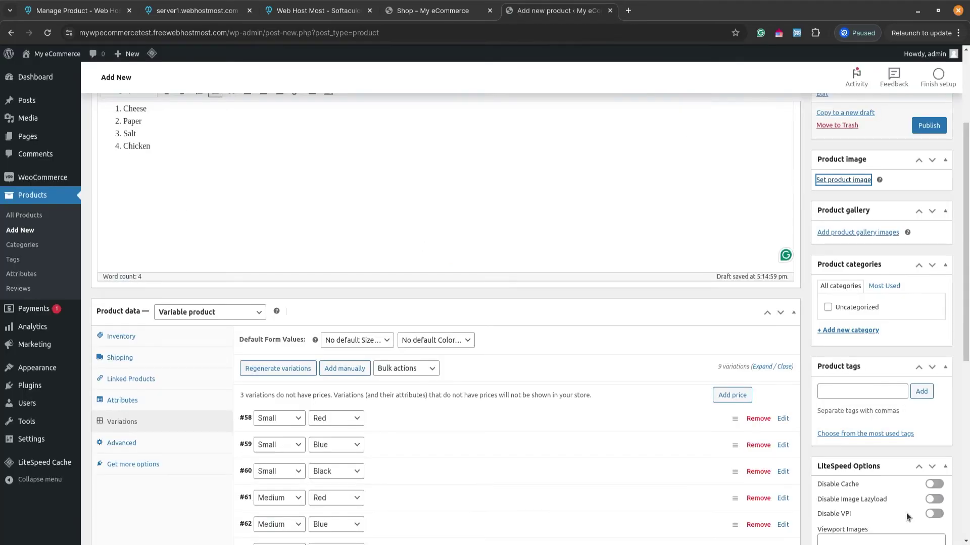
{"action": "scroll", "coordinate": [882, 336], "scroll_direction": "down", "scroll_amount": 3}
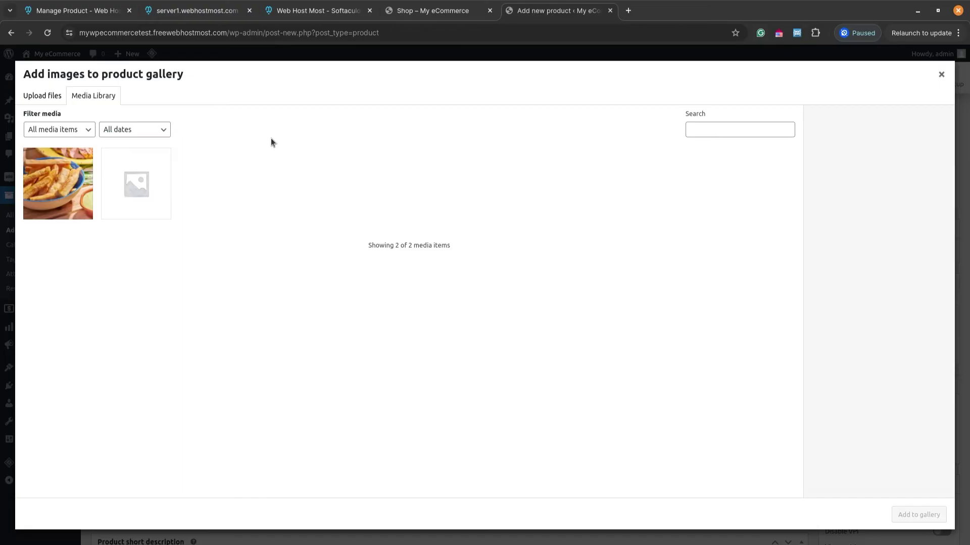
Step: Upload two pizza images and add them to the product gallery
{"action": "left_click", "coordinate": [43, 96]}
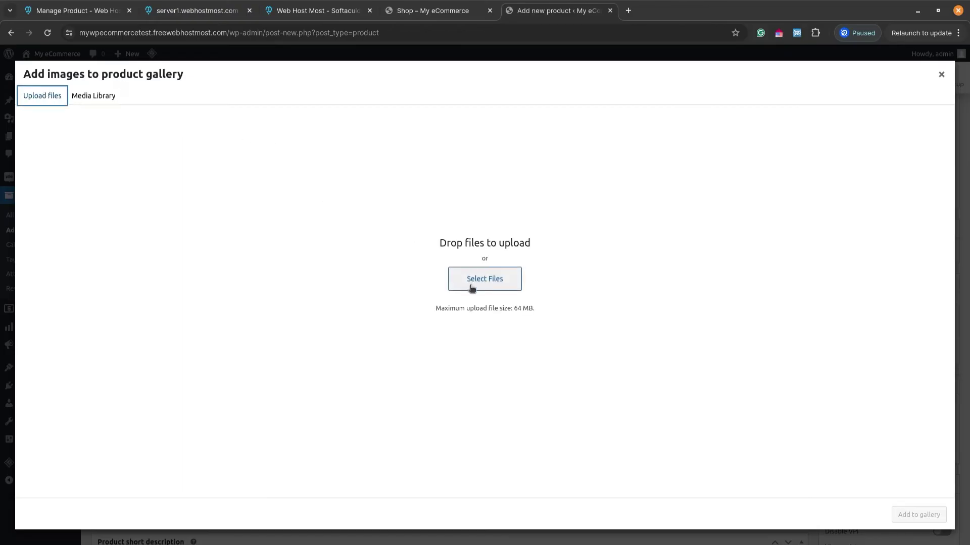
{"action": "left_click", "coordinate": [471, 288]}
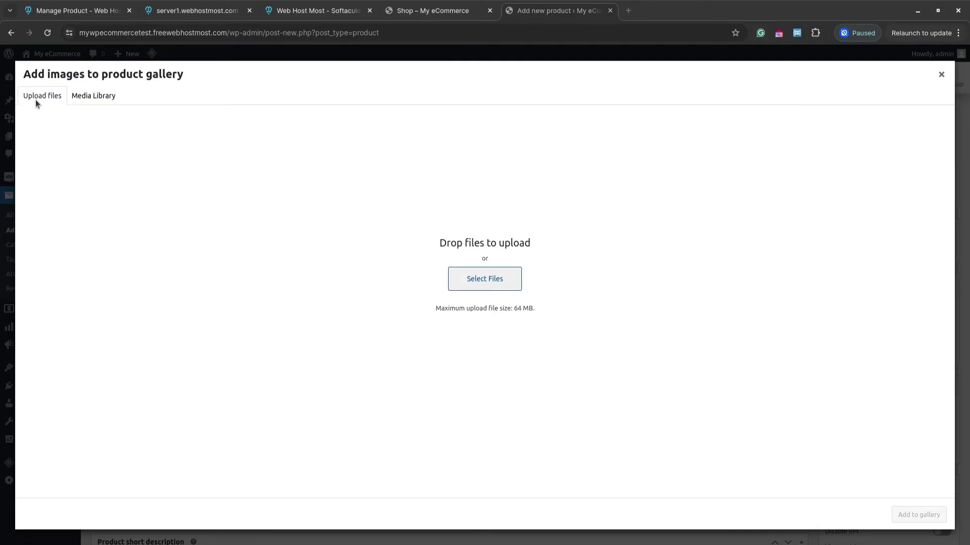
{"action": "left_click", "coordinate": [809, 316]}
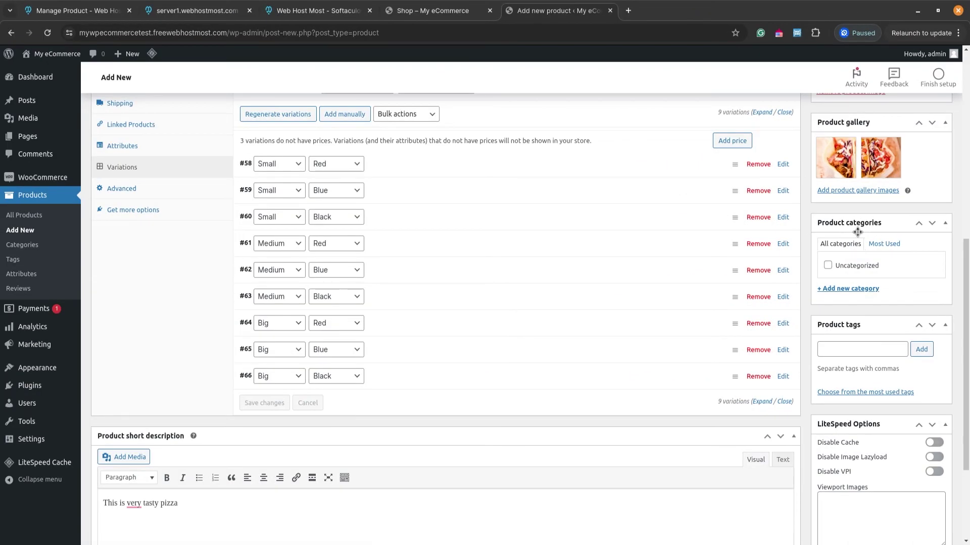
Step: Create a new product category for Delicious Pizza and publish the product
{"action": "left_click", "coordinate": [846, 287]}
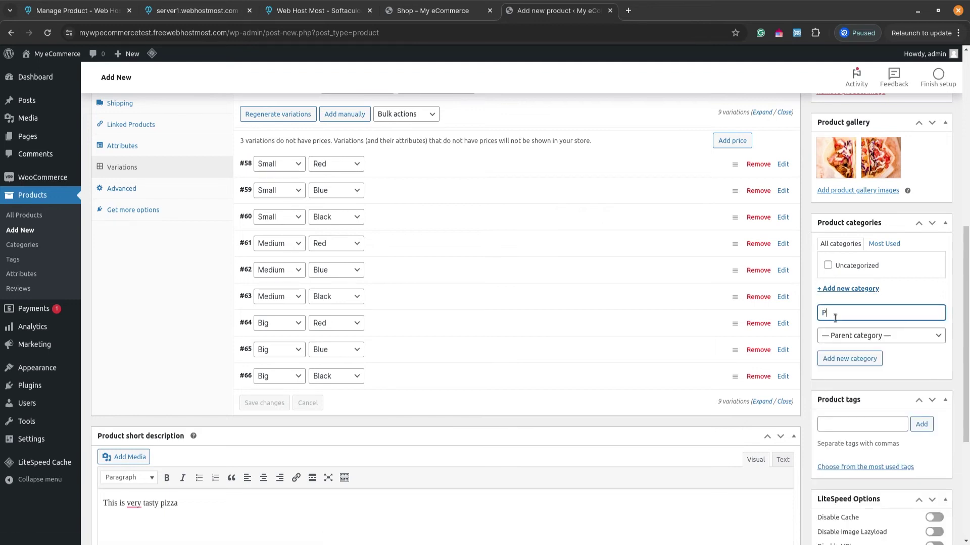
{"action": "scroll", "coordinate": [828, 333], "scroll_direction": "up", "scroll_amount": 8}
{"action": "left_click", "coordinate": [928, 273]}
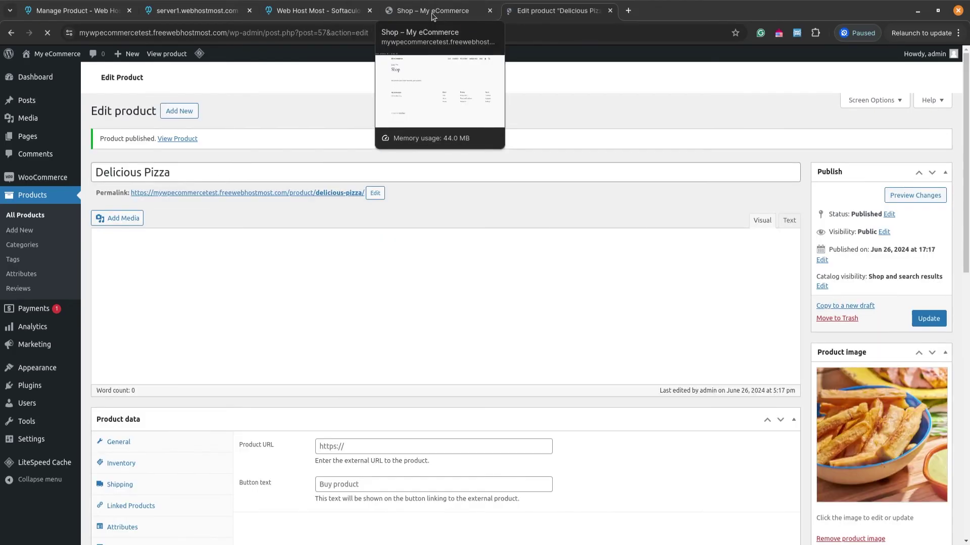
Step: Reload the shop, open Delicious Pizza, and compare Small variation prices across Blue and other colours
{"action": "left_click", "coordinate": [433, 11]}
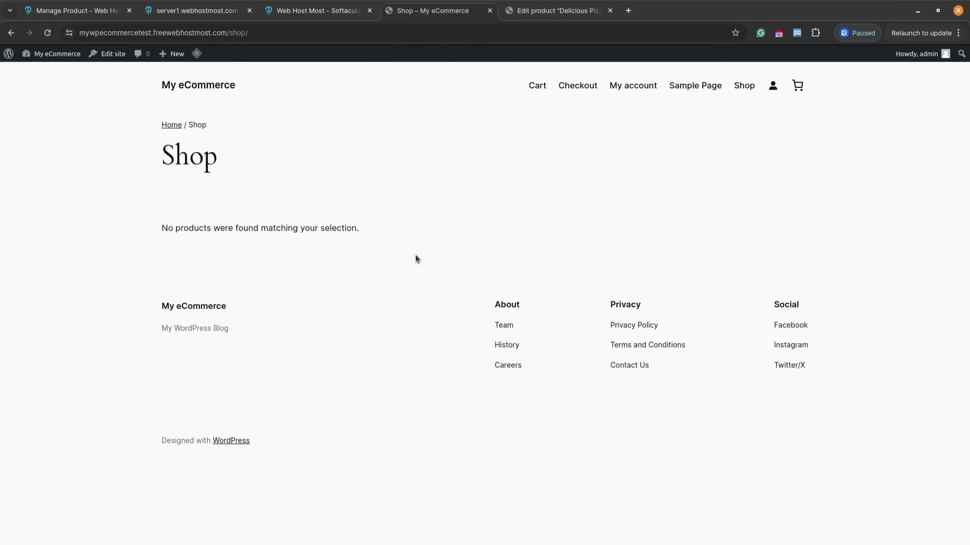
{"action": "key", "text": "F5"}
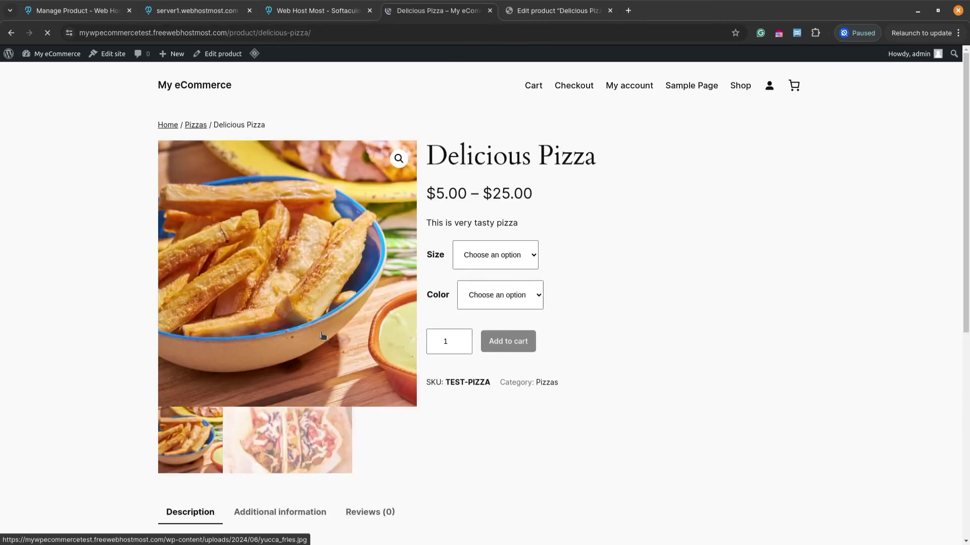
{"action": "scroll", "coordinate": [322, 336], "scroll_direction": "down", "scroll_amount": 3}
{"action": "scroll", "coordinate": [504, 358], "scroll_direction": "up", "scroll_amount": 3}
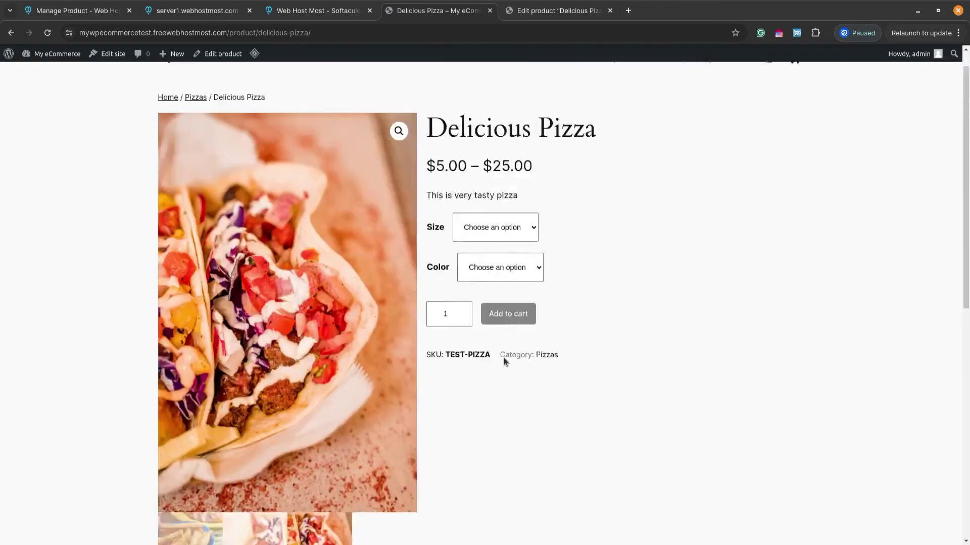
{"action": "left_click", "coordinate": [487, 257]}
{"action": "left_click", "coordinate": [488, 279]}
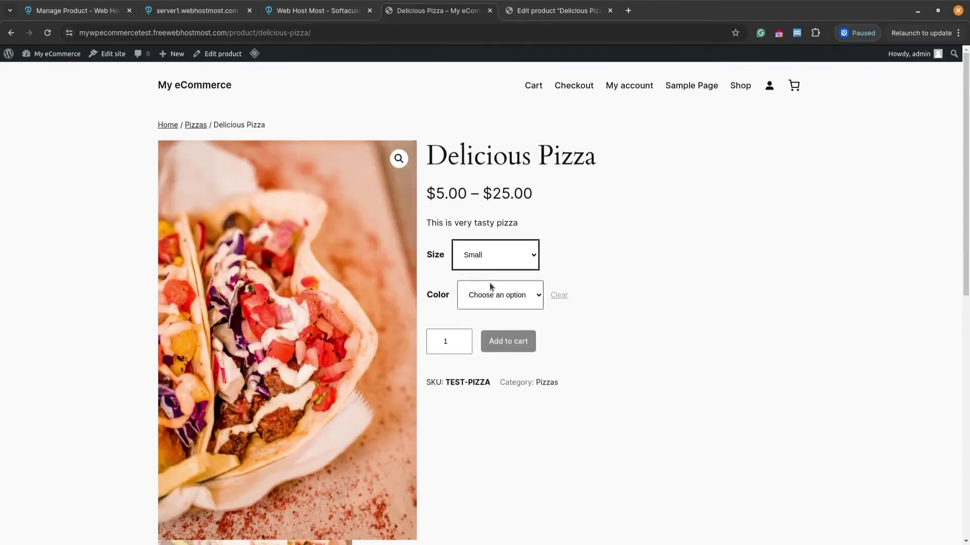
{"action": "left_click", "coordinate": [499, 299]}
{"action": "left_click", "coordinate": [499, 335]}
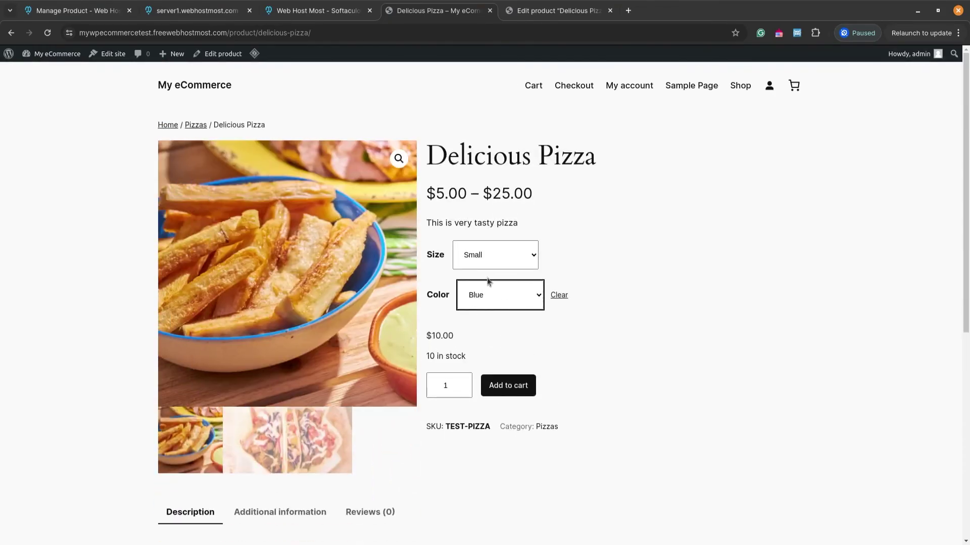
{"action": "left_click", "coordinate": [485, 328]}
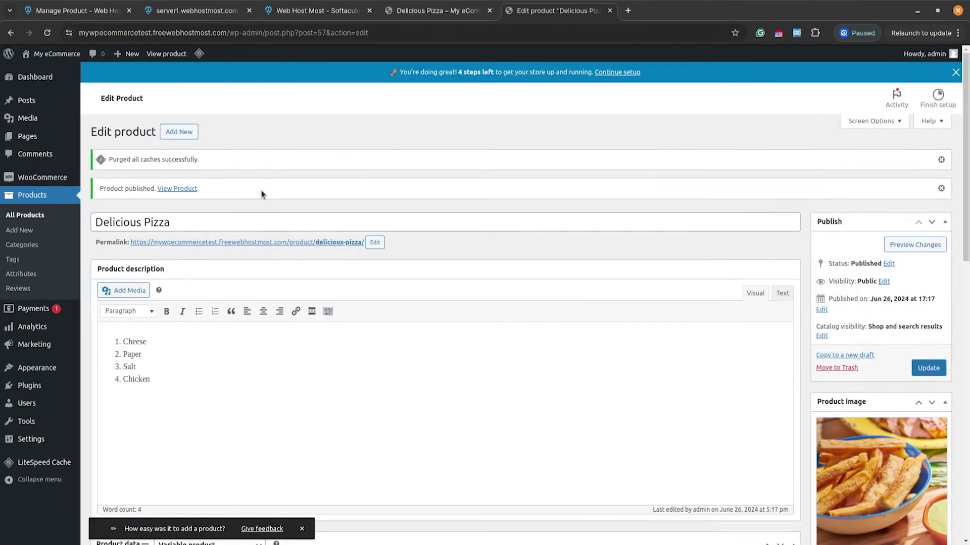
Step: Go to Plugins > Add New Plugin and put the cursor in the plugin search box
{"action": "mouse_move", "coordinate": [47, 323]}
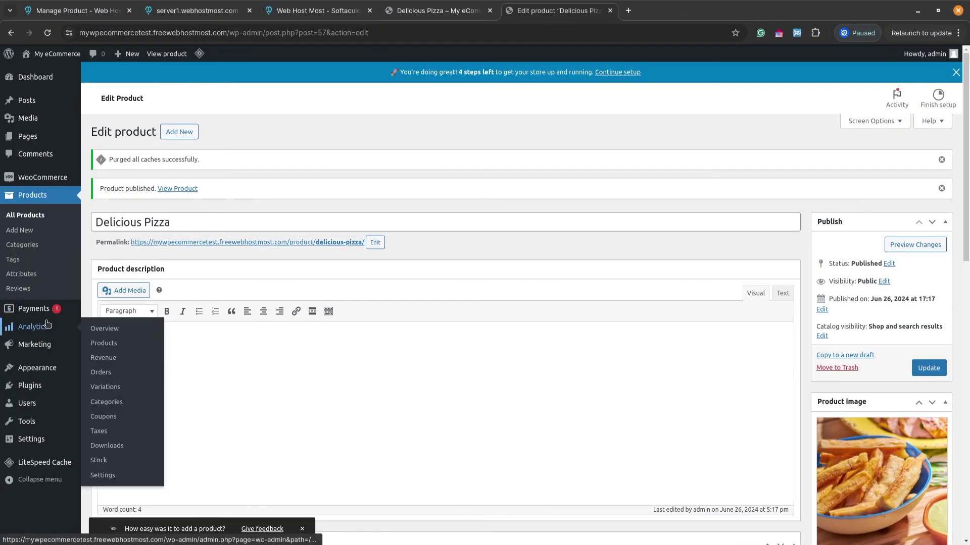
{"action": "mouse_move", "coordinate": [110, 388]}
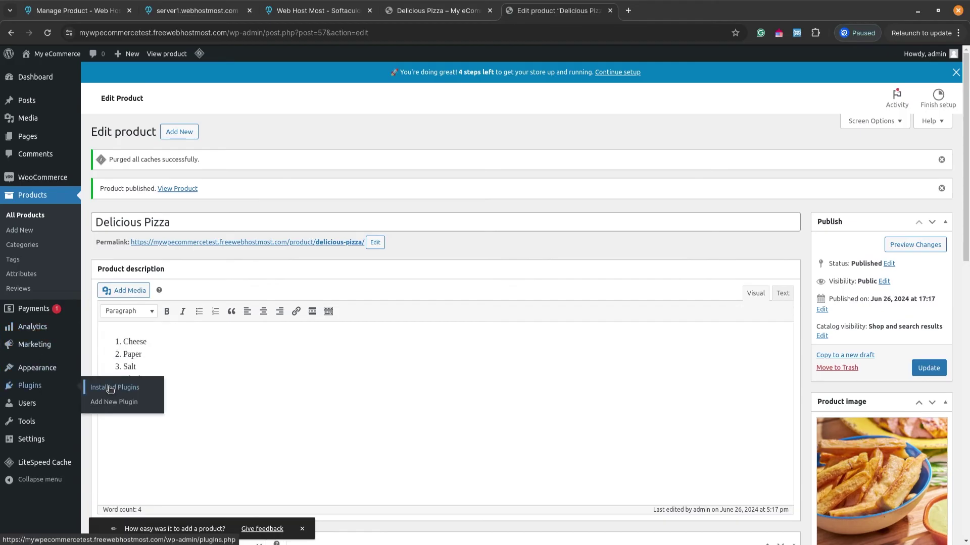
{"action": "left_click", "coordinate": [109, 407]}
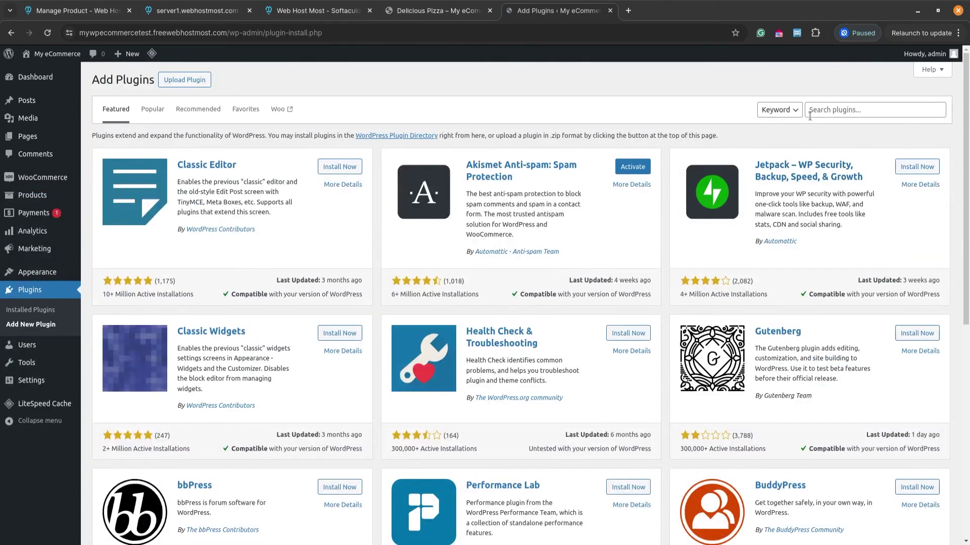
{"action": "left_click", "coordinate": [809, 116]}
Step: Search for 'stripe' and install the WooCommerce Stripe Payment Gateway plugin
{"action": "type", "text": "stripe"}
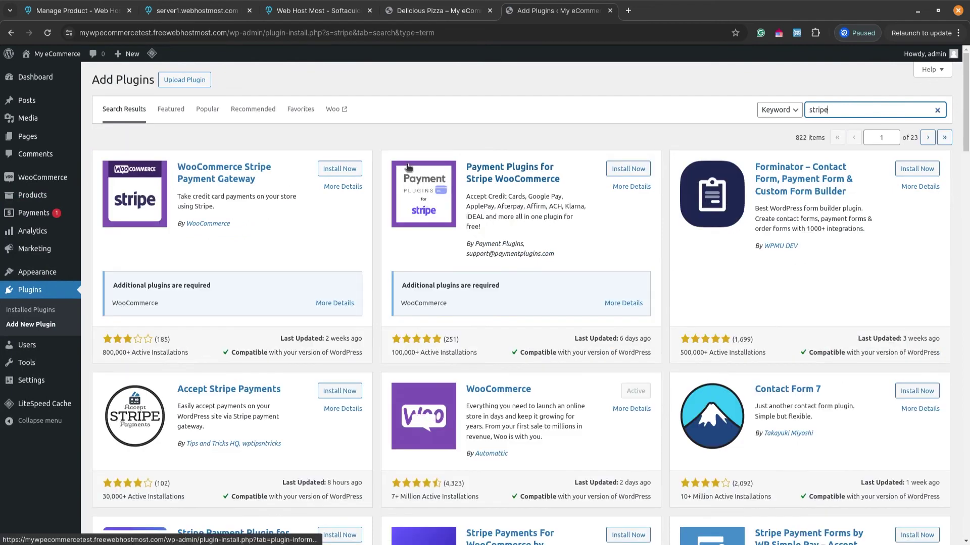
{"action": "left_click", "coordinate": [350, 171]}
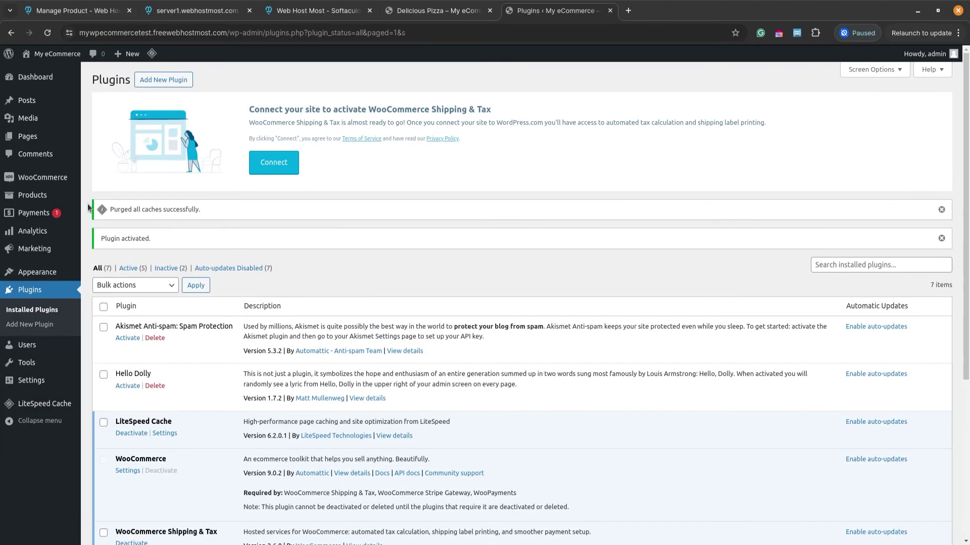
Step: Bring up WooCommerce payment method settings and scroll through the available payment methods
{"action": "mouse_move", "coordinate": [60, 178]}
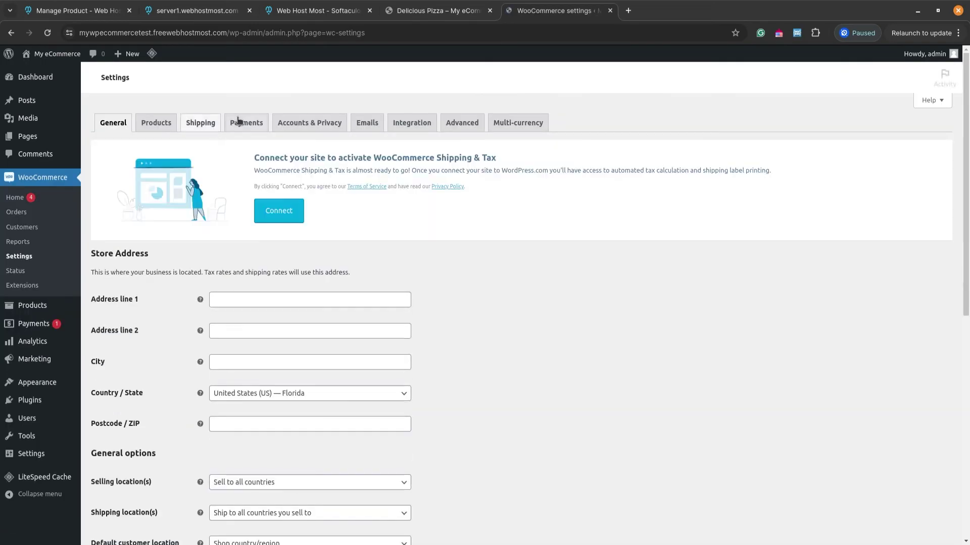
{"action": "left_click", "coordinate": [247, 123]}
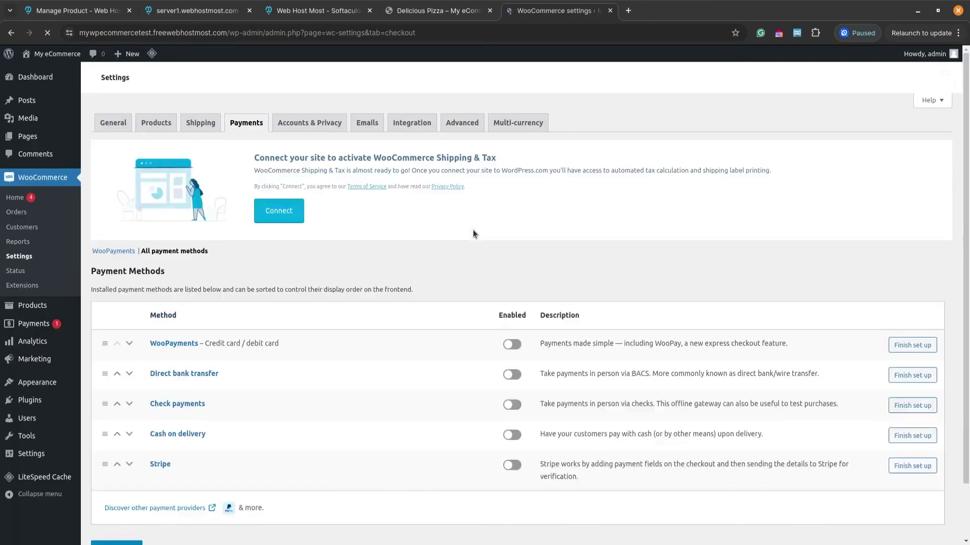
{"action": "scroll", "coordinate": [186, 411], "scroll_direction": "down", "scroll_amount": 2}
{"action": "scroll", "coordinate": [354, 400], "scroll_direction": "down", "scroll_amount": 3}
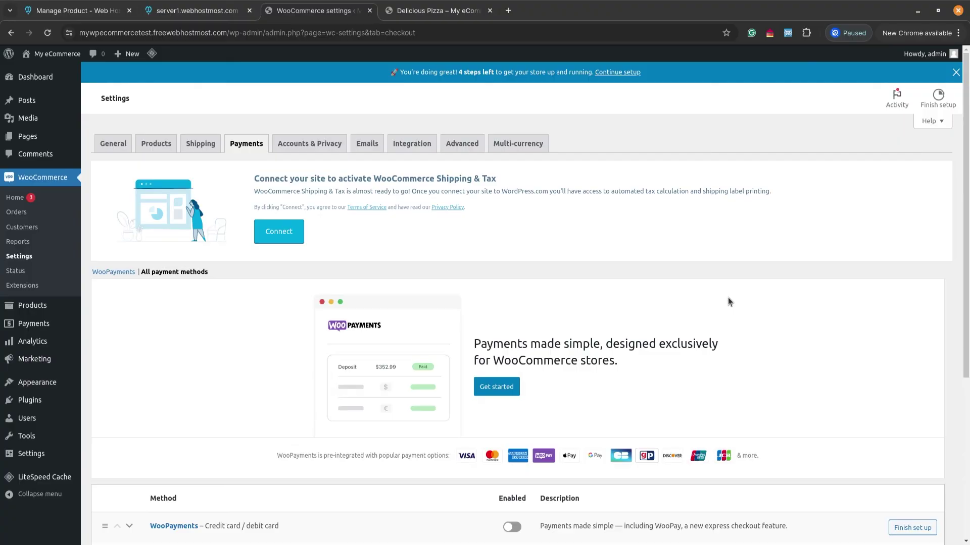
{"action": "scroll", "coordinate": [728, 298], "scroll_direction": "down", "scroll_amount": 5}
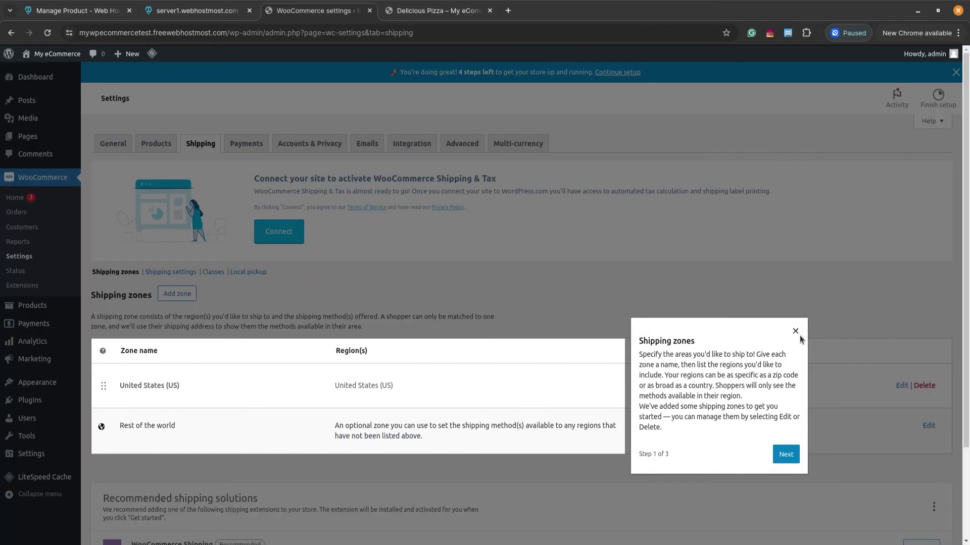
Step: Dismiss the Shipping zones tour and begin adding a shipping method to the United States (US) zone
{"action": "left_click", "coordinate": [796, 332]}
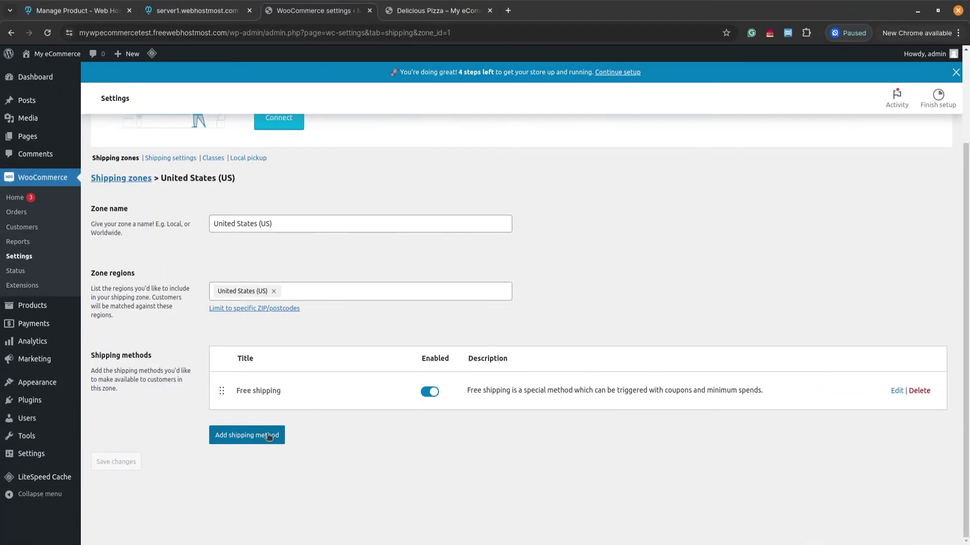
{"action": "left_click", "coordinate": [268, 437]}
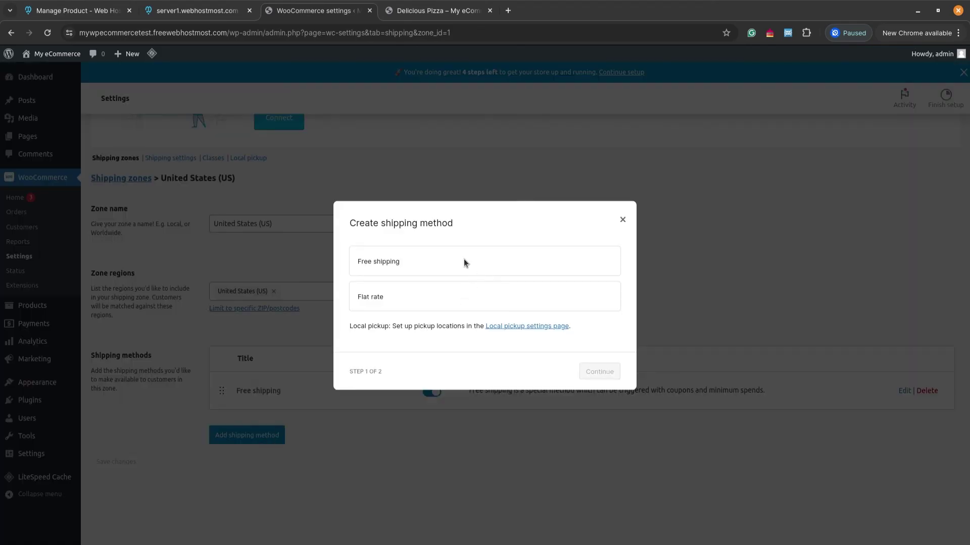
Step: Create a $15 Flat rate shipping method for the US zone, then return to the Delicious Pizza page
{"action": "left_click", "coordinate": [395, 298]}
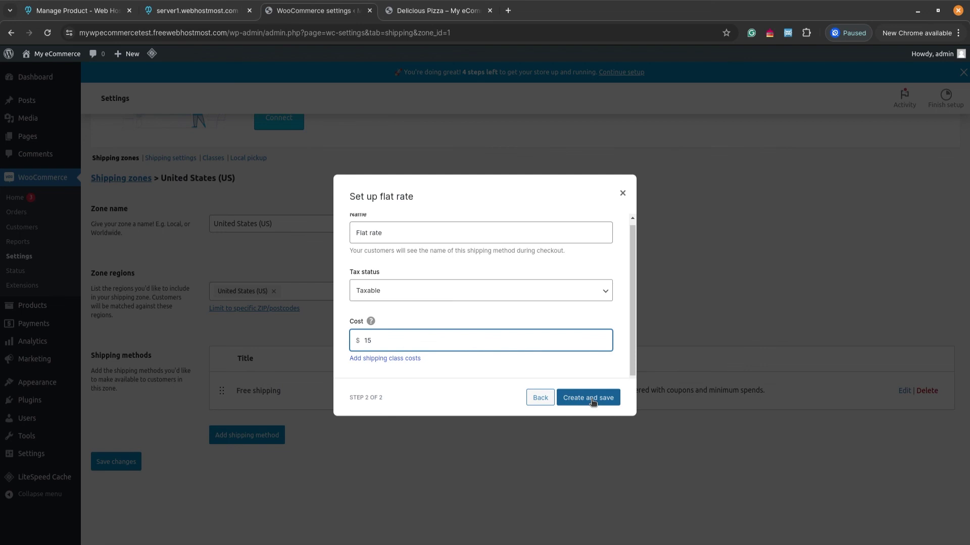
{"action": "left_click", "coordinate": [580, 394]}
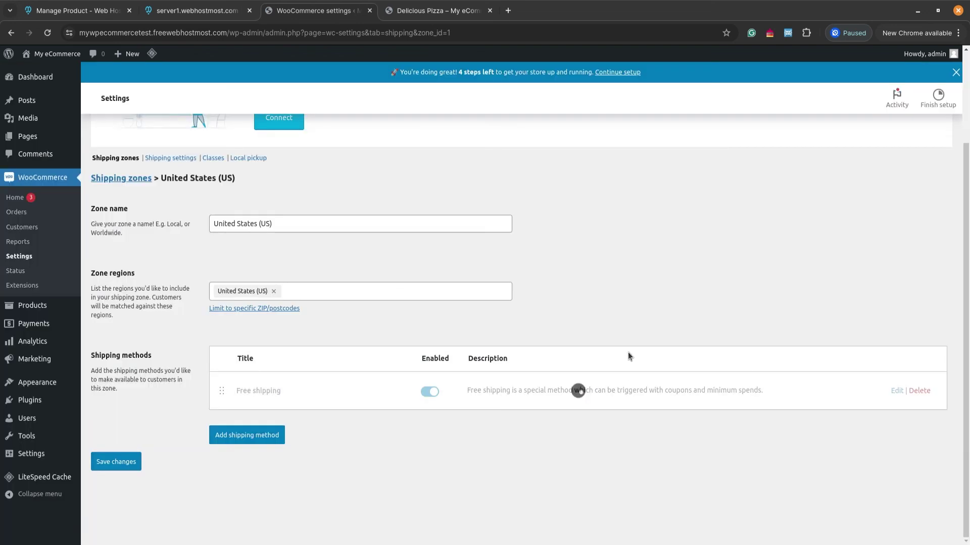
{"action": "scroll", "coordinate": [495, 364], "scroll_direction": "down", "scroll_amount": 3}
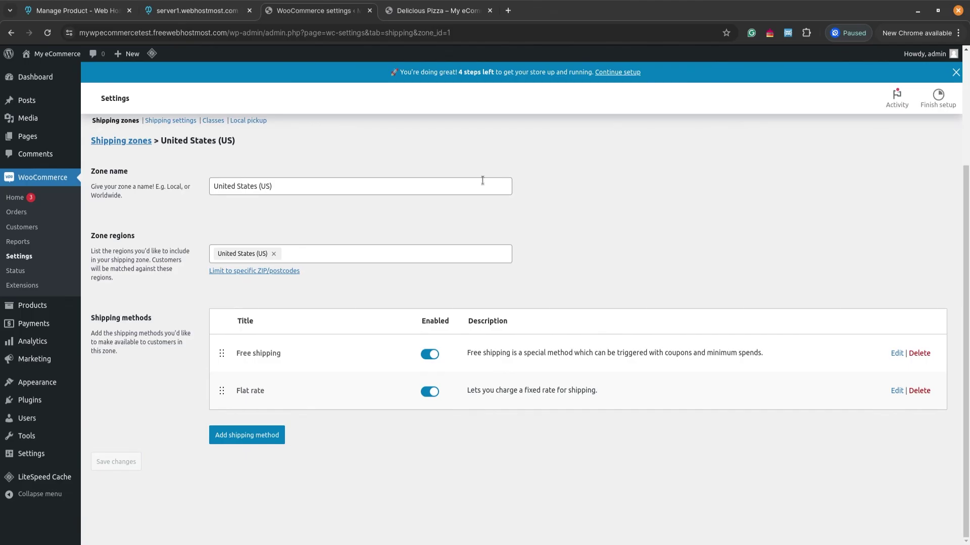
{"action": "left_click", "coordinate": [429, 7]}
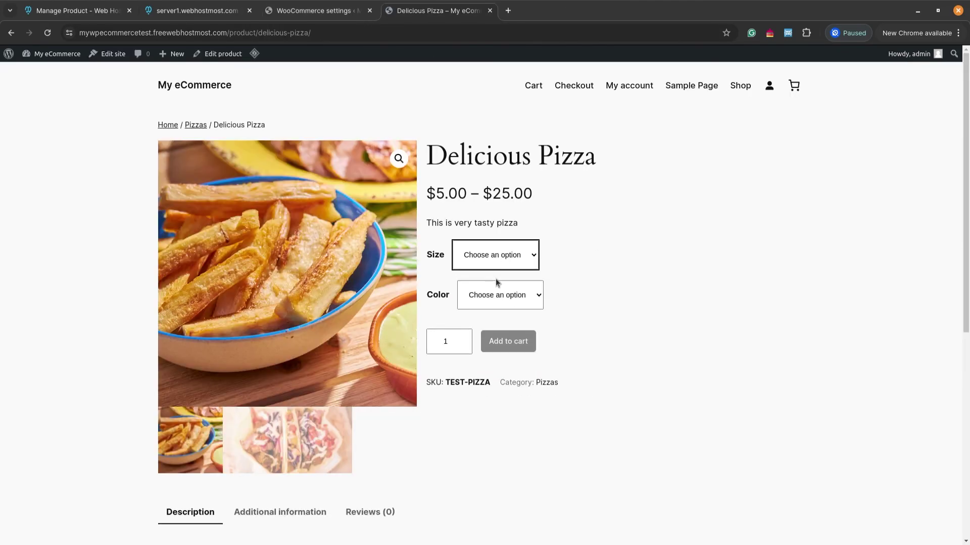
Step: Choose the Small size and Blue colour variation for the Delicious Pizza
{"action": "left_click", "coordinate": [495, 280]}
{"action": "left_click", "coordinate": [501, 295]}
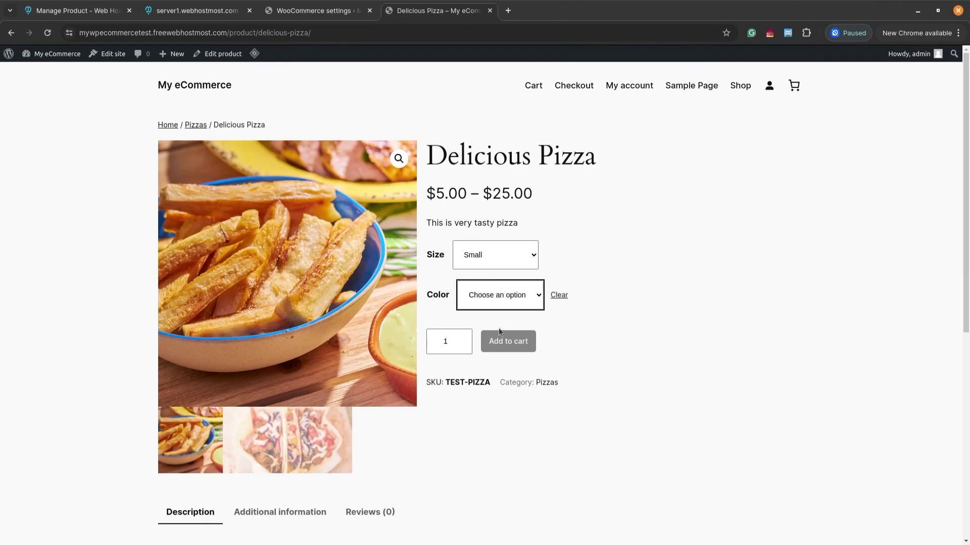
{"action": "left_click", "coordinate": [498, 329]}
{"action": "left_click", "coordinate": [509, 390]}
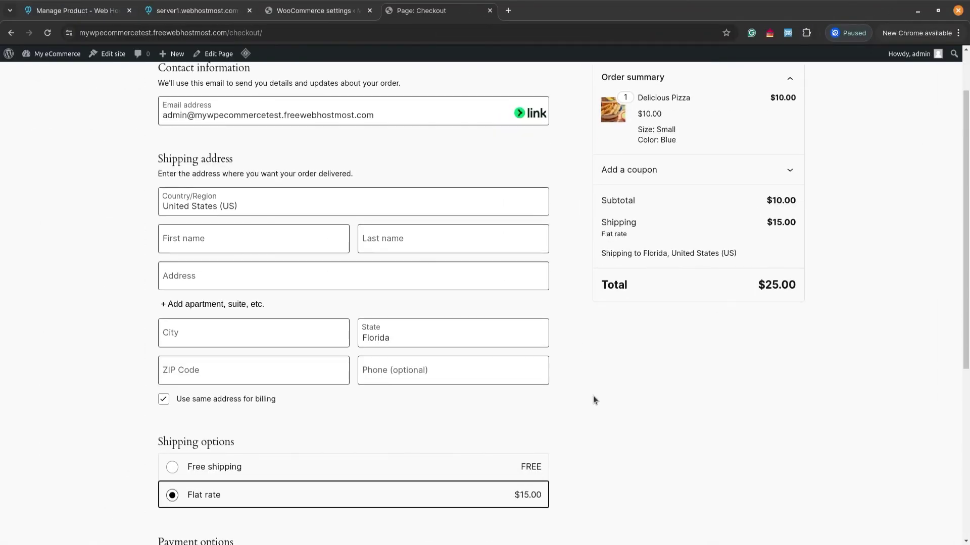
{"action": "scroll", "coordinate": [593, 397], "scroll_direction": "down", "scroll_amount": 3}
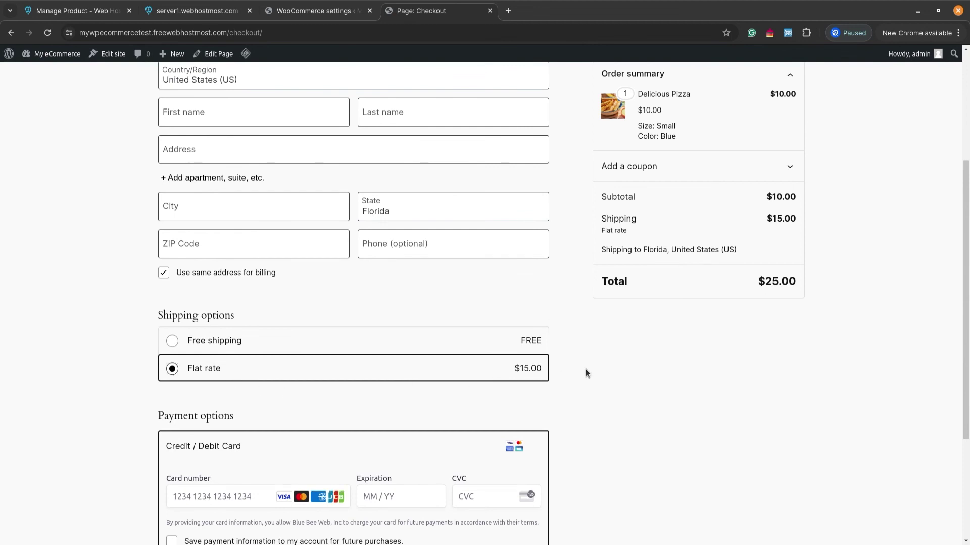
Step: Scroll the checkout to review the $15.00 Flat rate shipping and credit card payment options
{"action": "scroll", "coordinate": [586, 373], "scroll_direction": "down", "scroll_amount": 2}
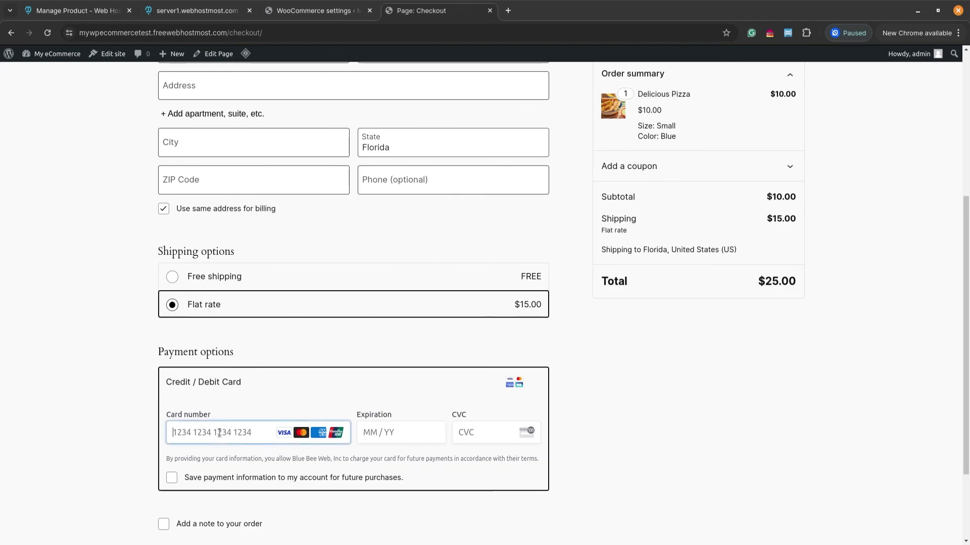